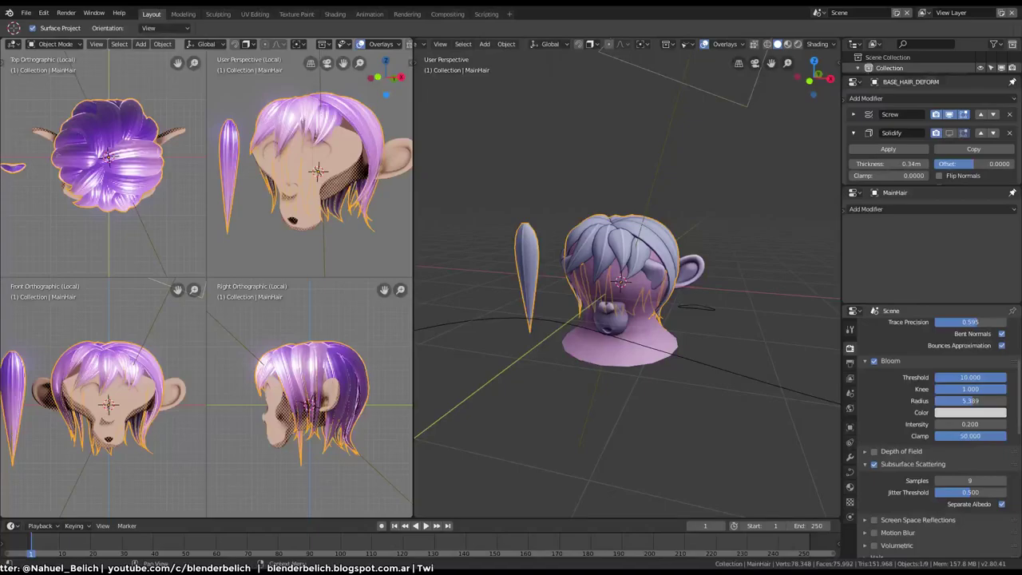
# Step: Rotate the area light to a new orientation
pyautogui.moveTo(639, 231); pyautogui.dragTo(655, 231, button='middle')
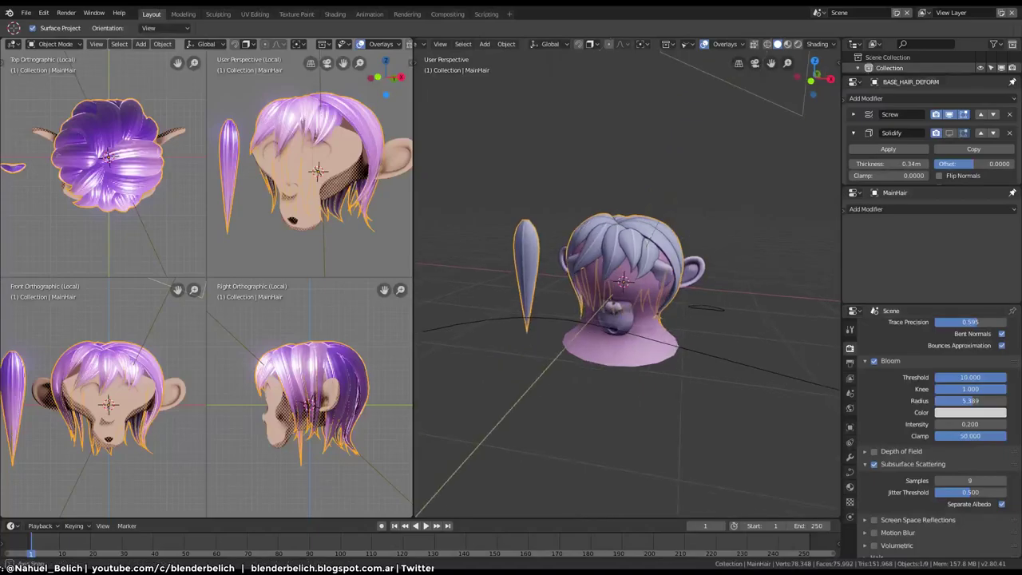
pyautogui.click(708, 150)
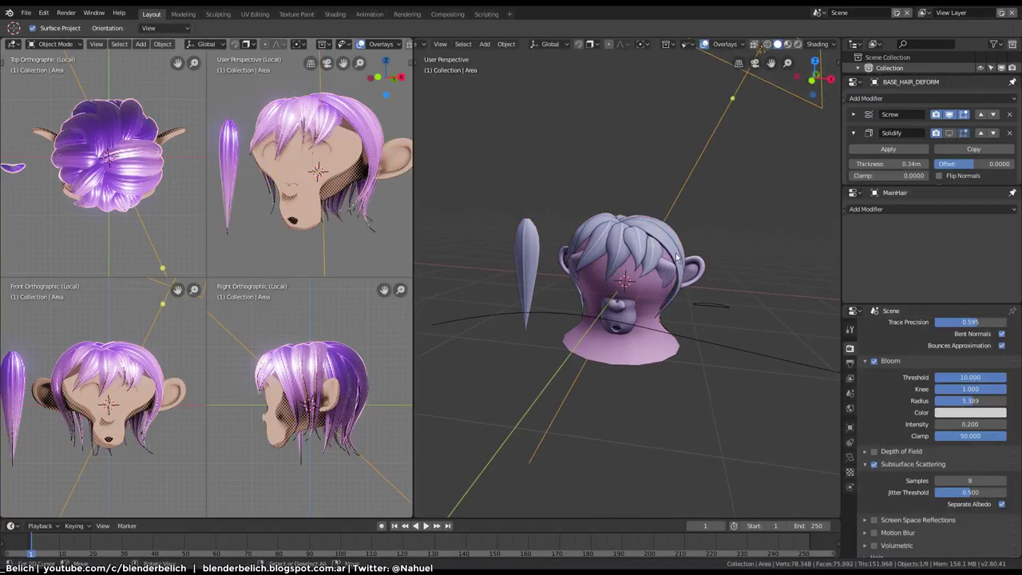
pyautogui.press('r')
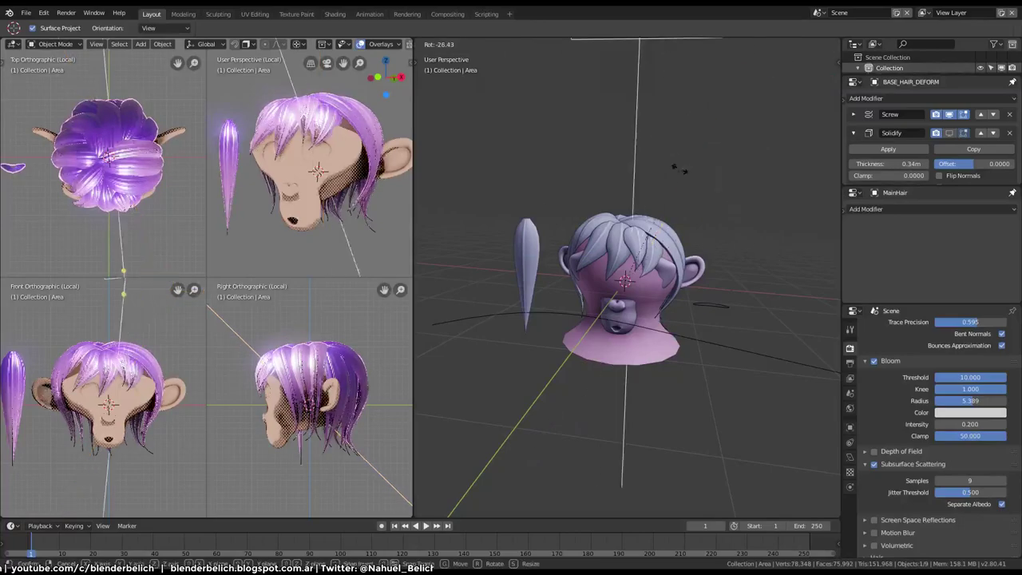
pyautogui.rightClick(717, 192)
pyautogui.press('r')
pyautogui.press('r')
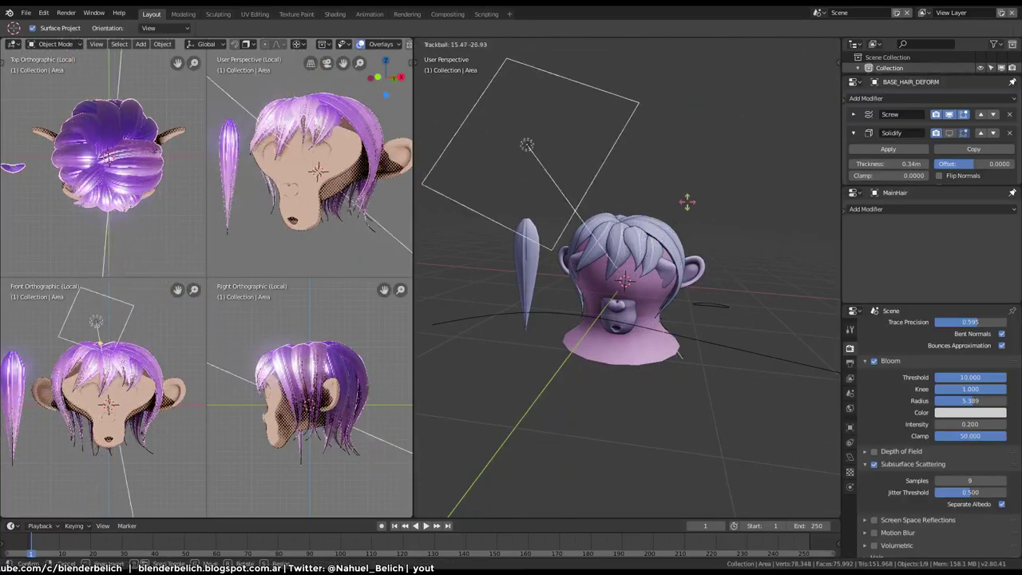
pyautogui.click(679, 303)
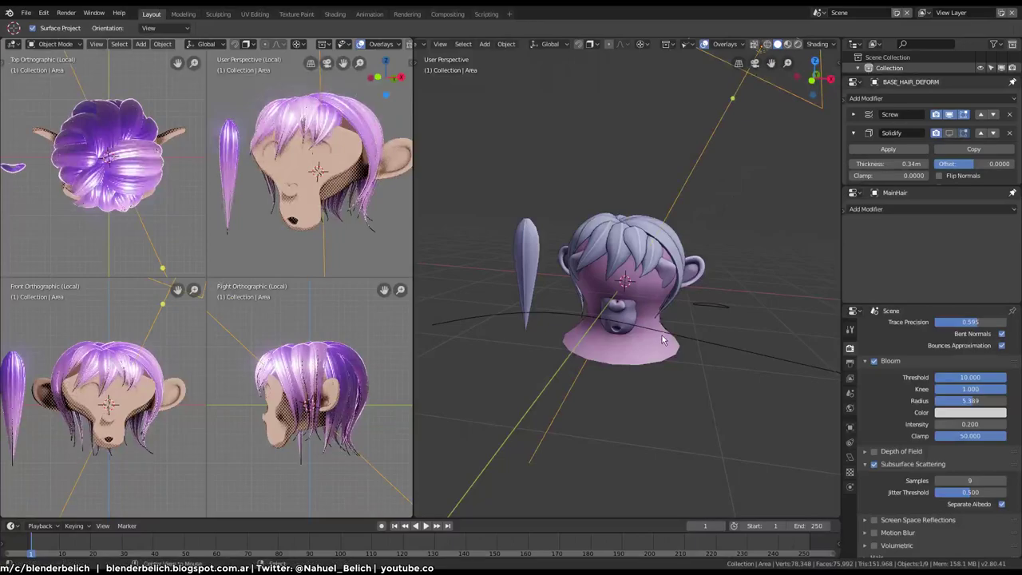
# Step: Show the BASE_HAIR_DEFORM cage's Solidify result in the viewport and turn on X-ray
pyautogui.moveTo(662, 336); pyautogui.dragTo(668, 352, button='middle')
pyautogui.click(668, 352)
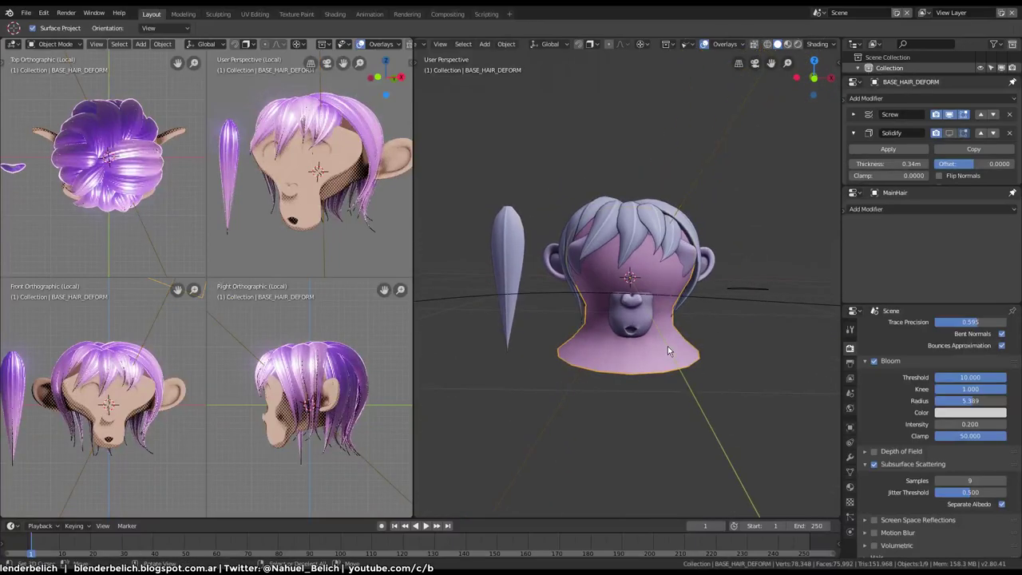
pyautogui.click(949, 133)
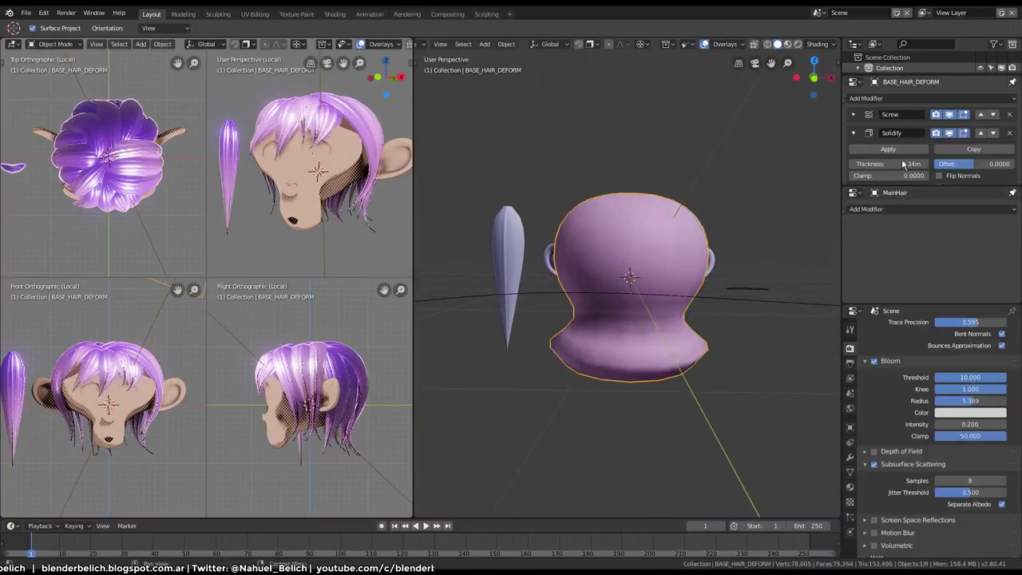
pyautogui.hotkey('alt', 'z')
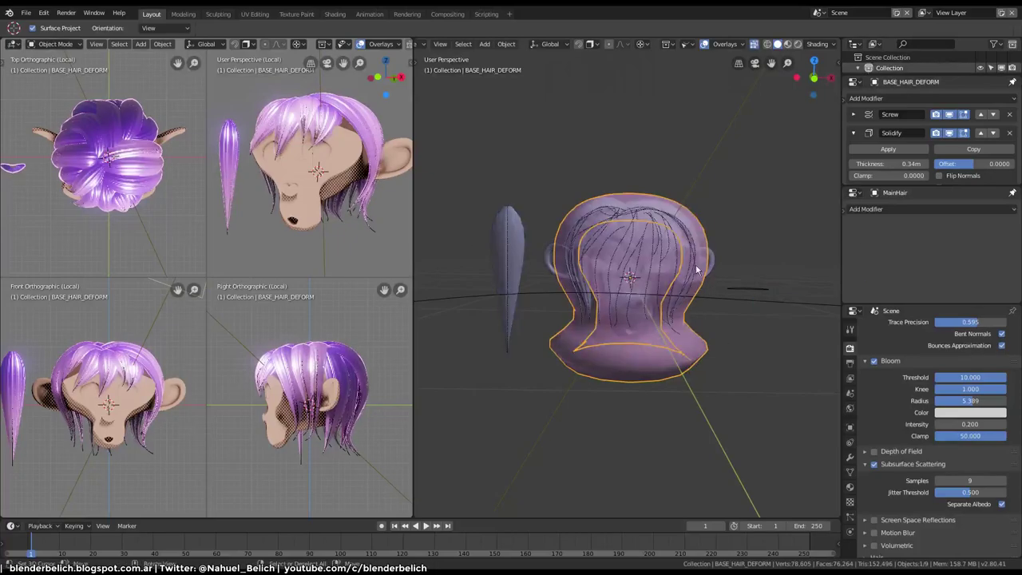
# Step: Select the MainHair hair object inside the see-through cage
pyautogui.click(686, 237)
pyautogui.click(691, 237)
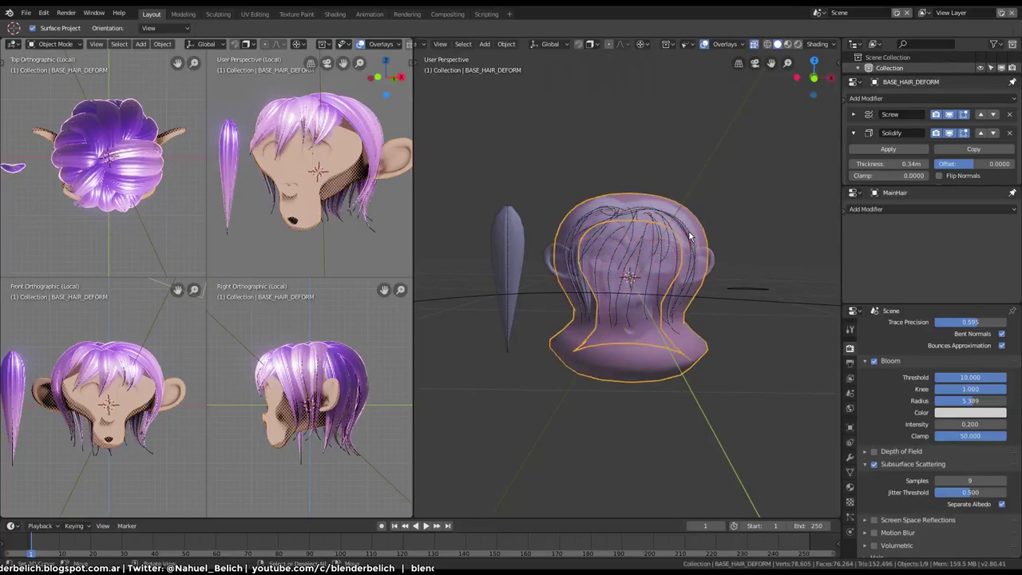
pyautogui.click(691, 235)
pyautogui.click(895, 209)
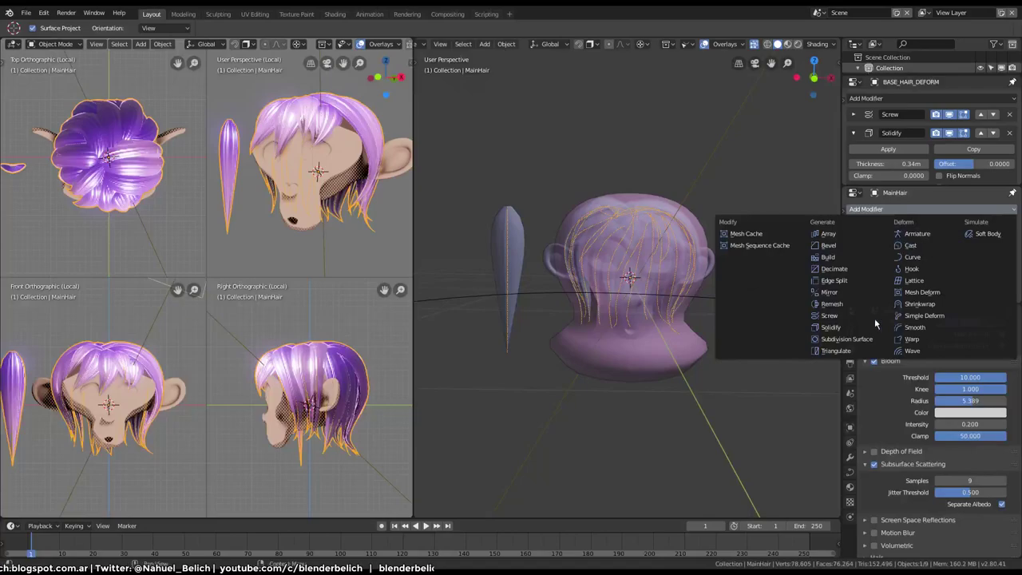
# Step: Add a Mesh Deform modifier to MainHair with BASE_HAIR_DEFORM as cage and bind it
pyautogui.click(962, 295)
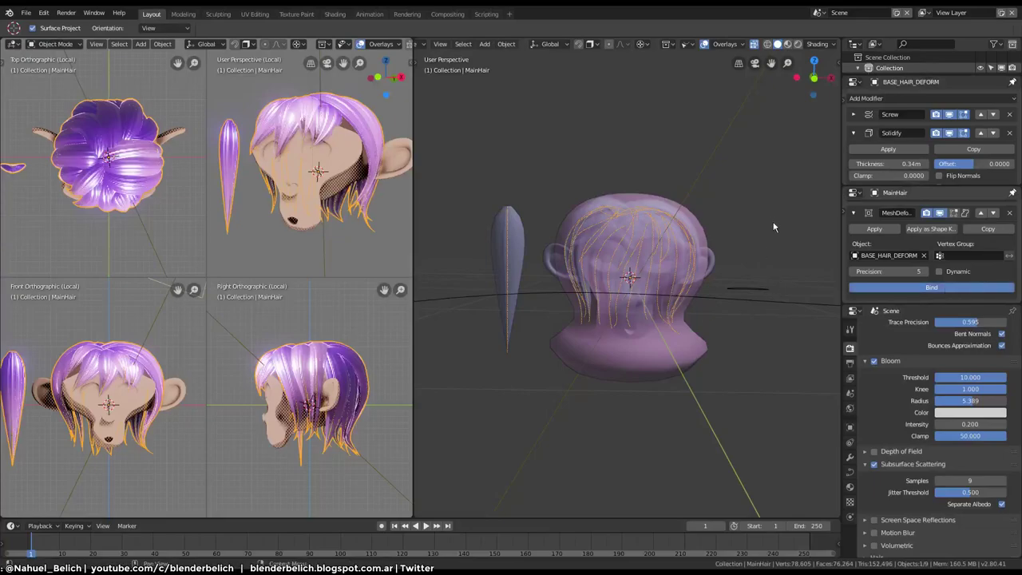
pyautogui.click(715, 233)
pyautogui.scroll(3, 725, 267)
# Step: Edit the cage in front view, sliding its lower vertices downward
pyautogui.hotkey('ctrl', 'Tab')
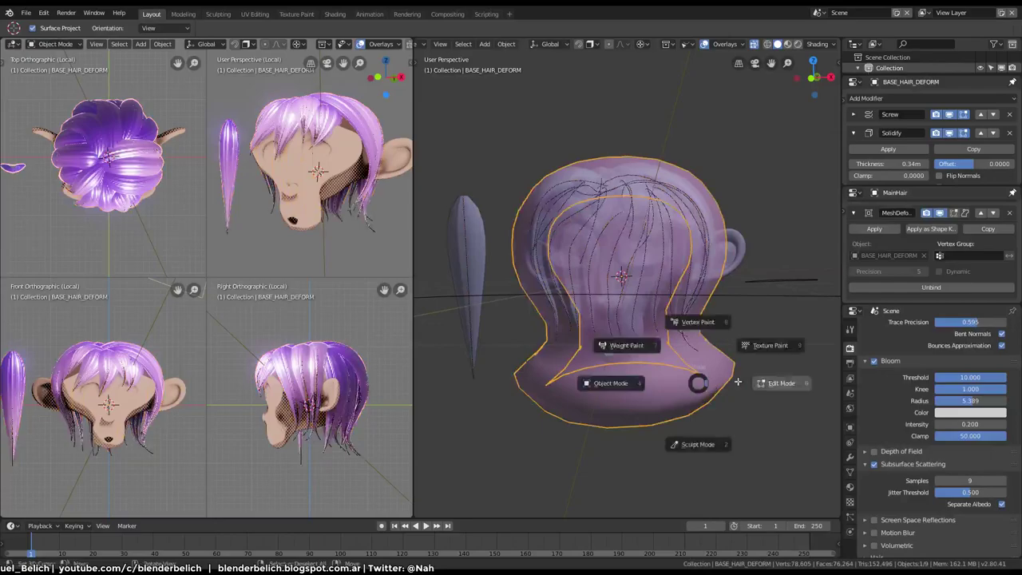
pyautogui.click(738, 383)
pyautogui.press('KP_1')
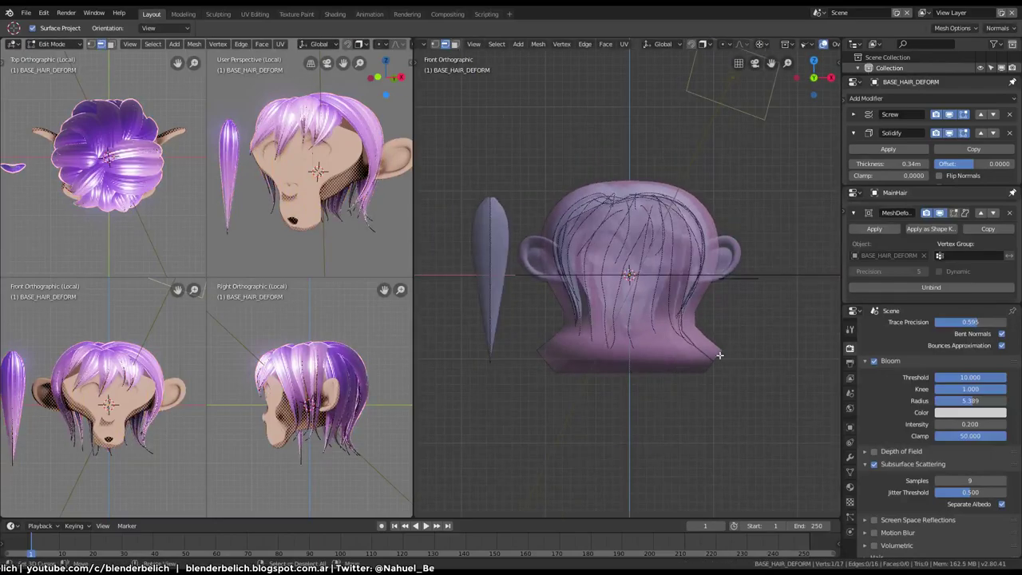
pyautogui.scroll(1, 725, 362)
pyautogui.press('g')
pyautogui.click(711, 356)
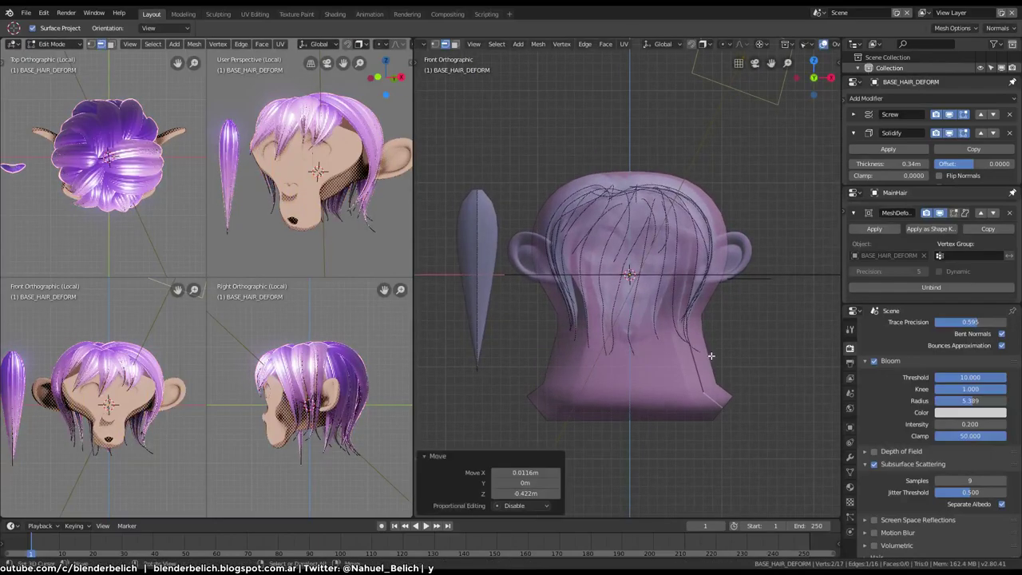
pyautogui.hotkey('ctrl', 'z')
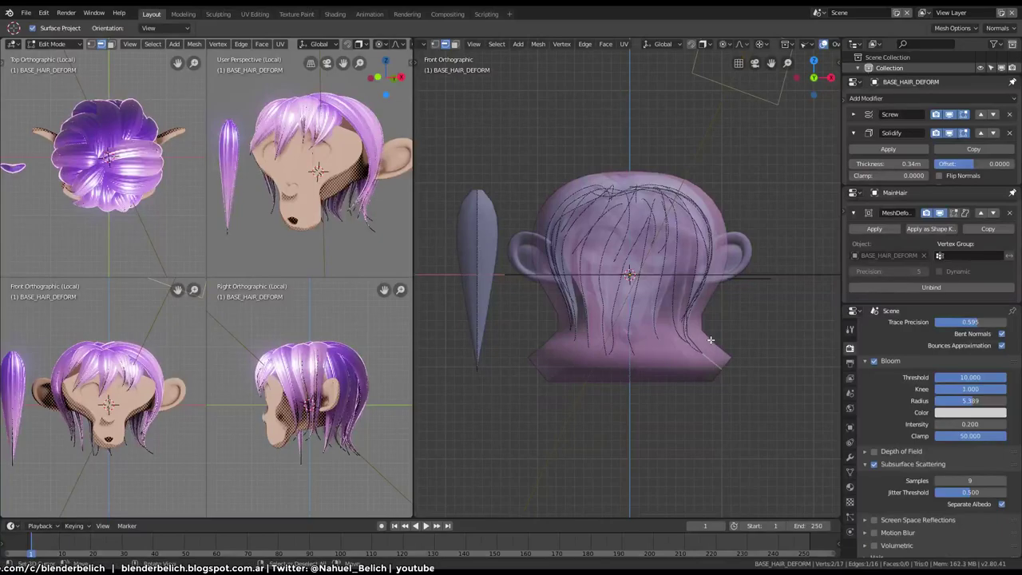
pyautogui.press('g')
pyautogui.press('g')
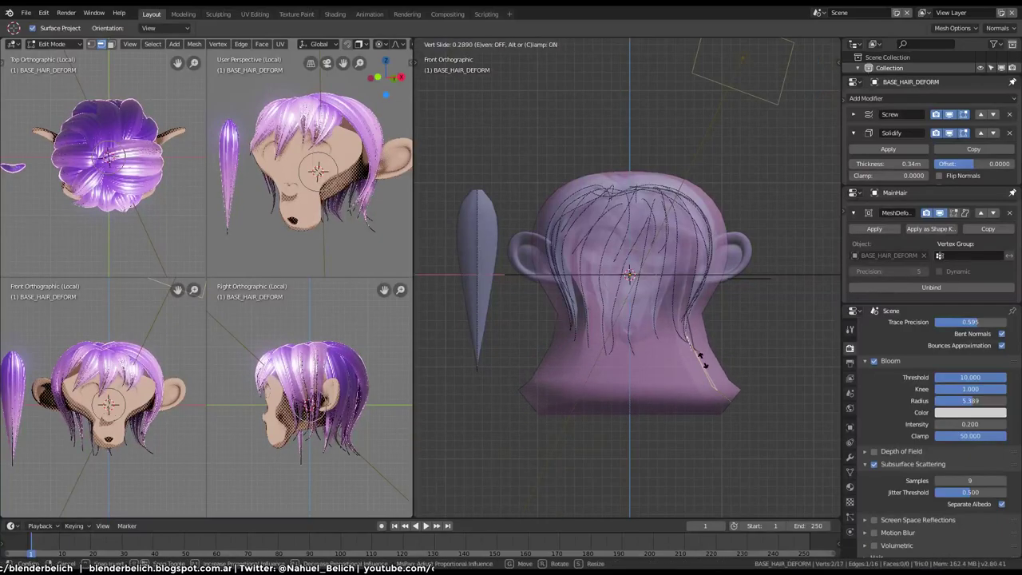
pyautogui.press('g')
pyautogui.click(708, 367)
# Step: Move the cage's side vertices outward using proportional falloff
pyautogui.press('g')
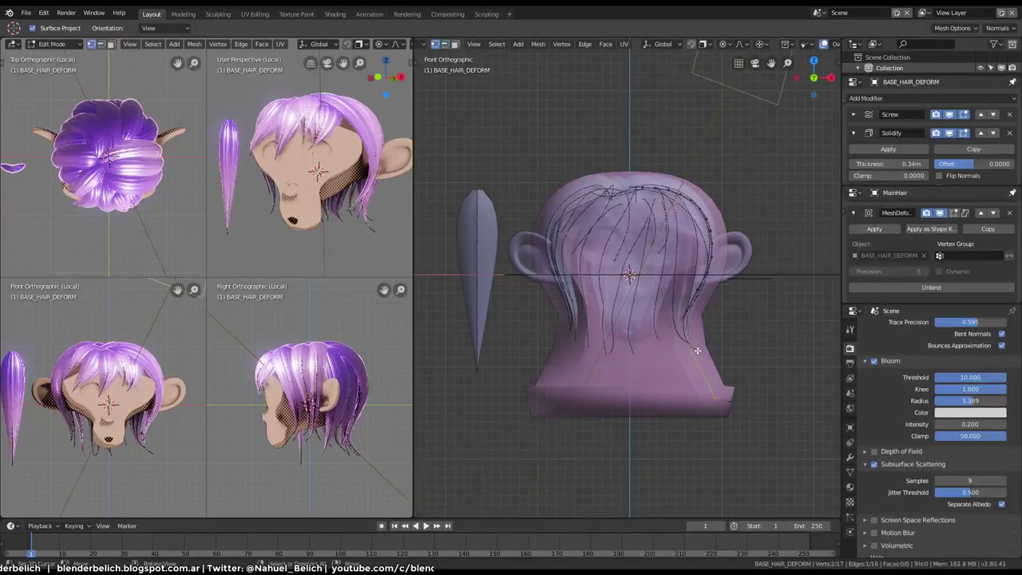
pyautogui.click(693, 342)
pyautogui.press('g')
pyautogui.click(692, 336)
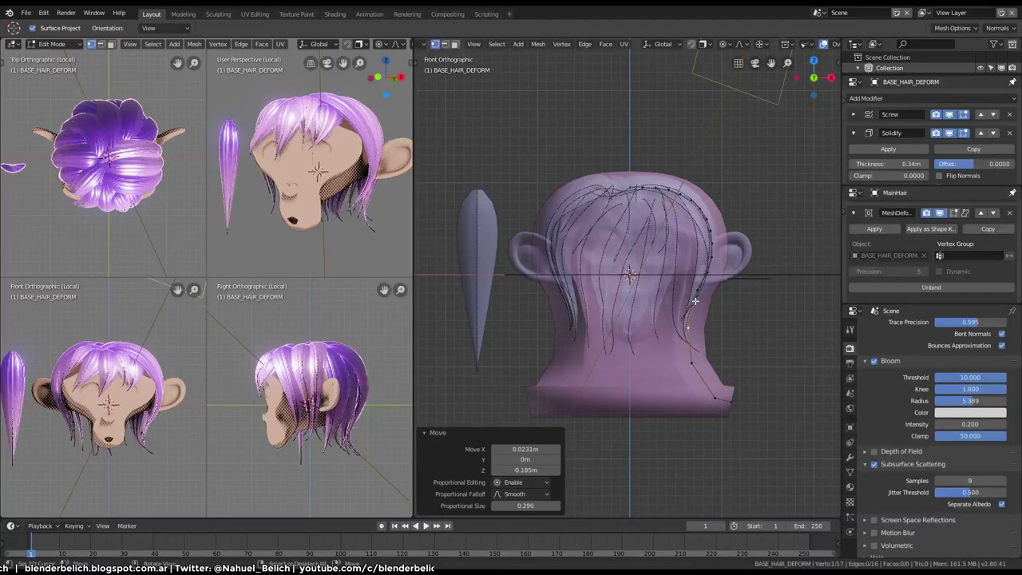
pyautogui.click(698, 300)
pyautogui.press('g')
pyautogui.click(689, 326)
pyautogui.press('g')
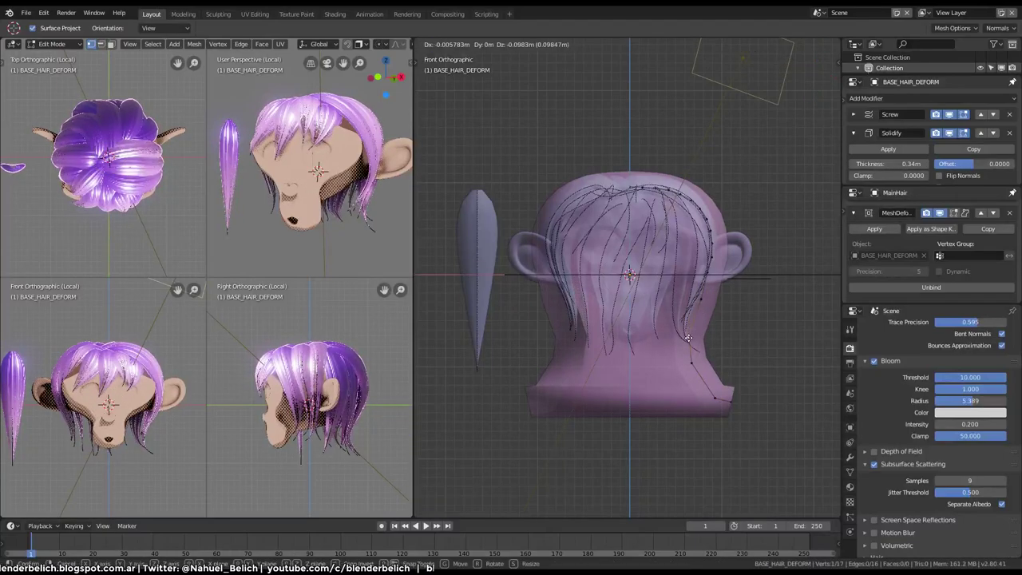
pyautogui.click(689, 340)
pyautogui.click(708, 273)
pyautogui.press('g')
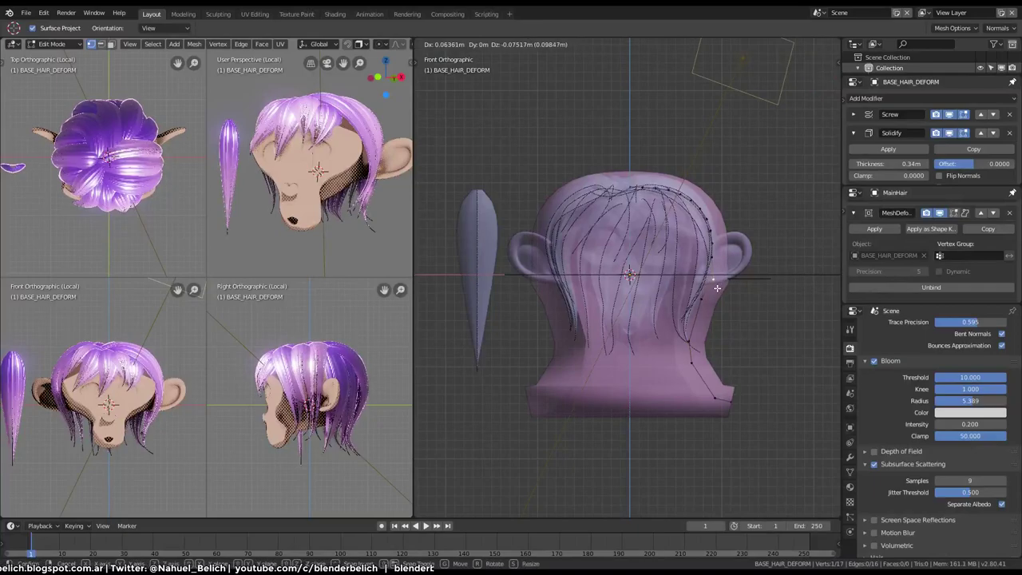
pyautogui.click(717, 288)
# Step: Push another side vertex and the base corner down and outward, then exit Edit Mode
pyautogui.click(702, 311)
pyautogui.press('g')
pyautogui.click(720, 255)
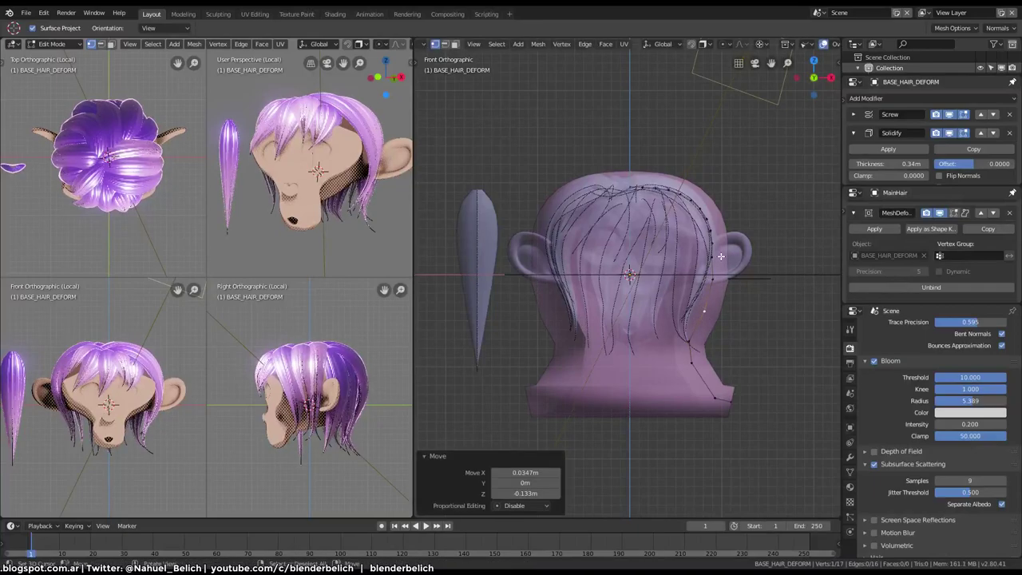
pyautogui.click(725, 402)
pyautogui.press('g')
pyautogui.click(738, 431)
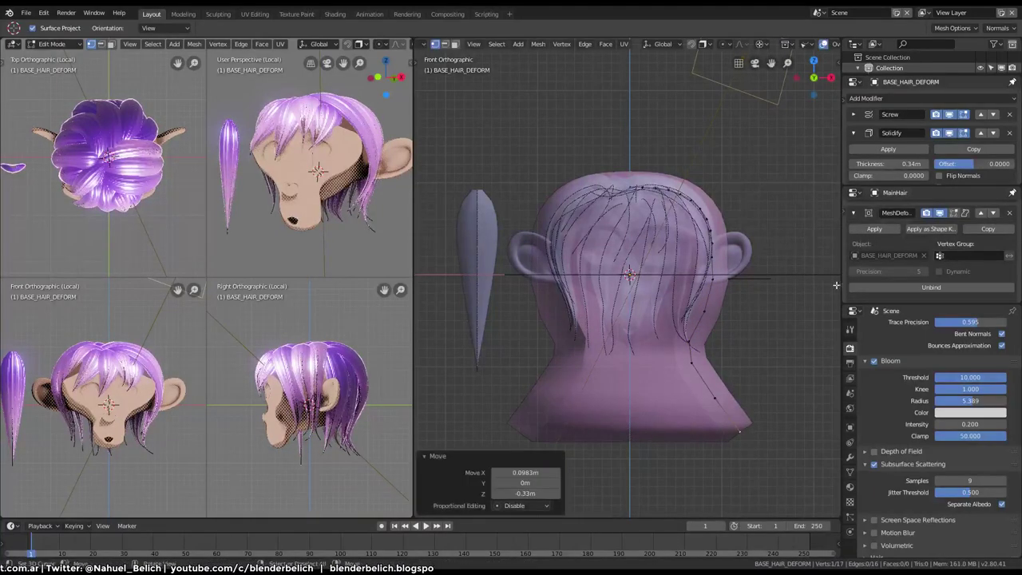
pyautogui.press('Tab')
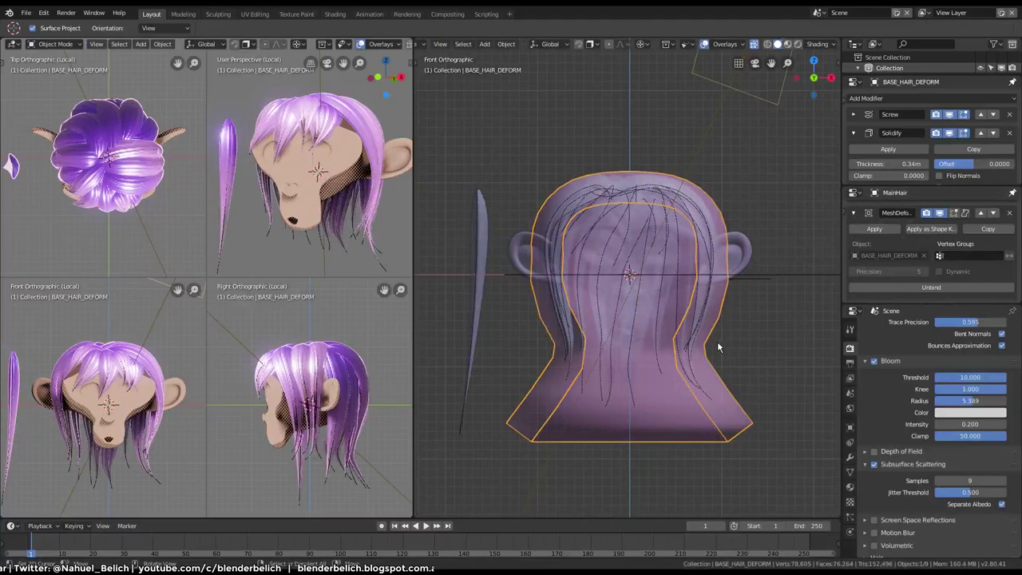
# Step: Apply the MeshDeform modifier on MainHair, then hide the cage's Solidify display and X-ray
pyautogui.click(940, 213)
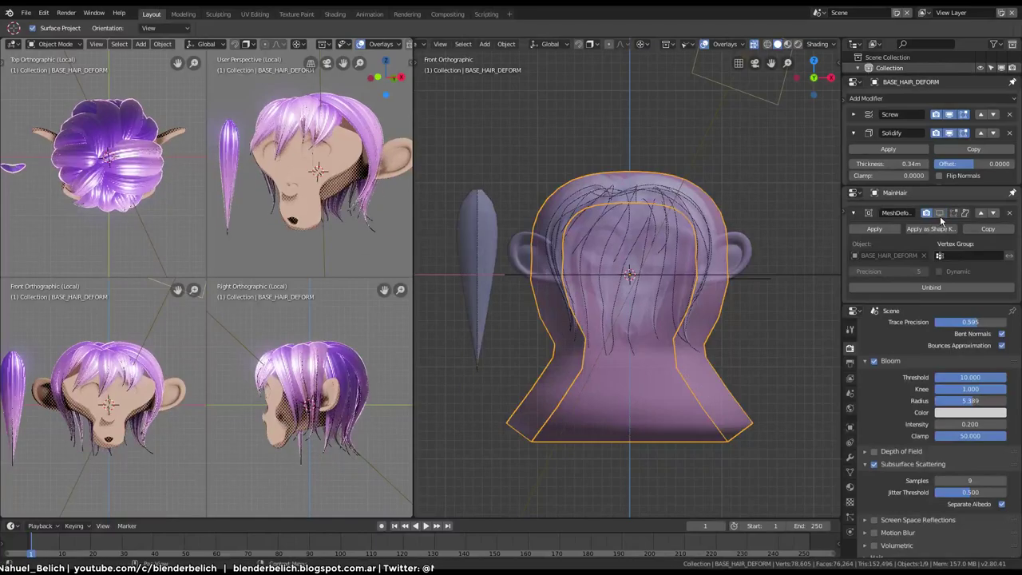
pyautogui.click(941, 214)
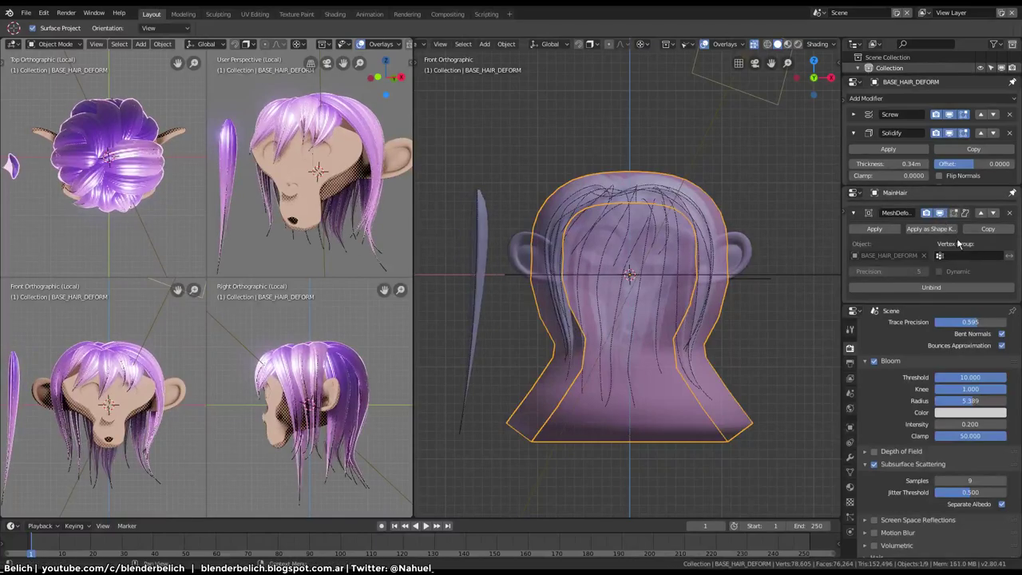
pyautogui.click(874, 229)
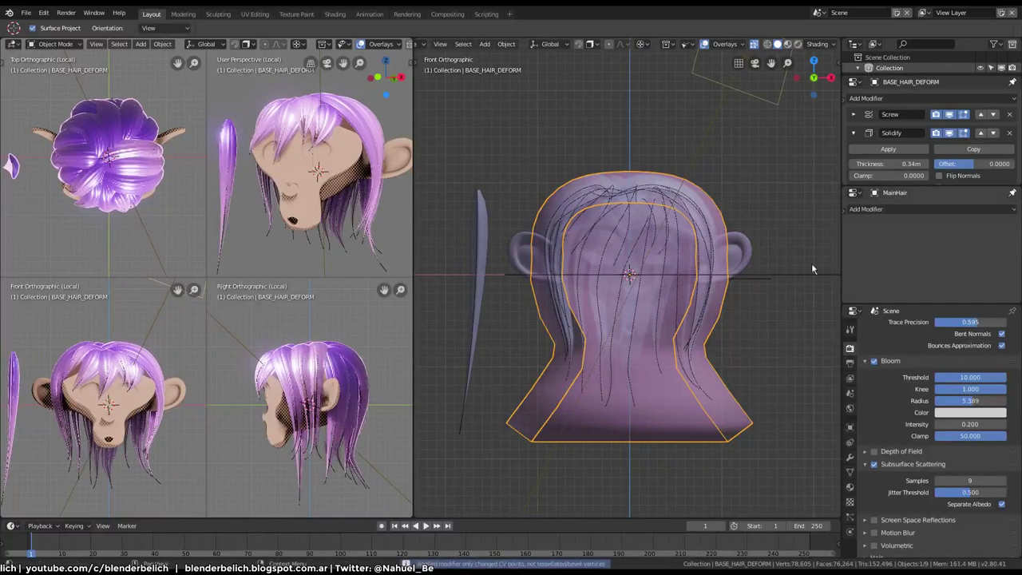
pyautogui.click(949, 132)
pyautogui.moveTo(655, 320)
pyautogui.mouseDown(button='middle')
pyautogui.moveTo(632, 351)
pyautogui.moveTo(577, 266)
pyautogui.moveTo(633, 285)
pyautogui.moveTo(685, 284)
pyautogui.moveTo(653, 278)
pyautogui.moveTo(639, 257)
pyautogui.moveTo(647, 239)
pyautogui.moveTo(671, 249)
pyautogui.mouseUp(button='middle')
pyautogui.hotkey('alt', 'z')
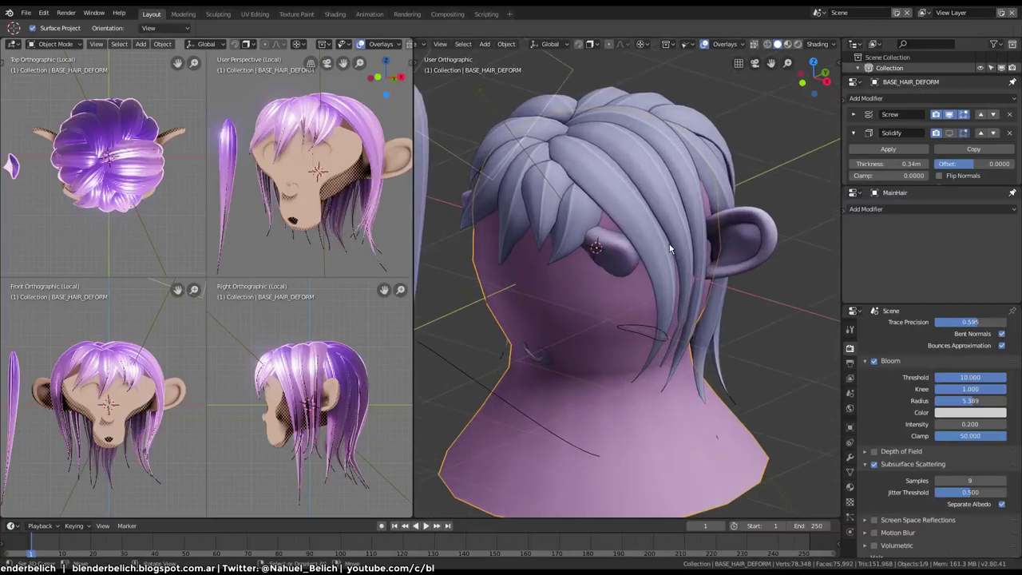
# Step: Lasso the MainHair strands around the neck and delete their vertices
pyautogui.click(671, 250)
pyautogui.press('Tab')
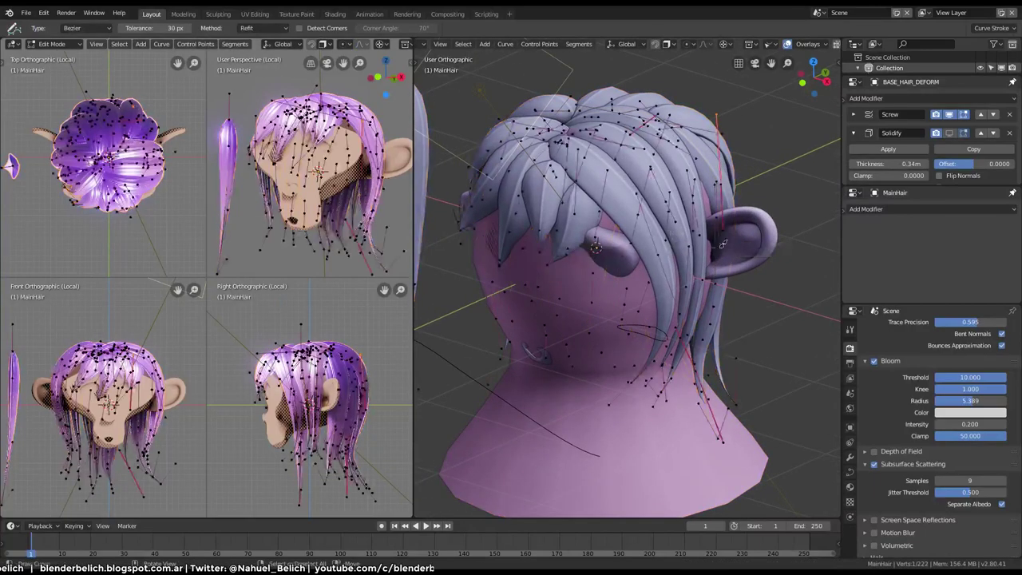
pyautogui.moveTo(656, 310); pyautogui.dragTo(670, 319, button='middle')
pyautogui.press('a')
pyautogui.hotkey('alt', 'a')
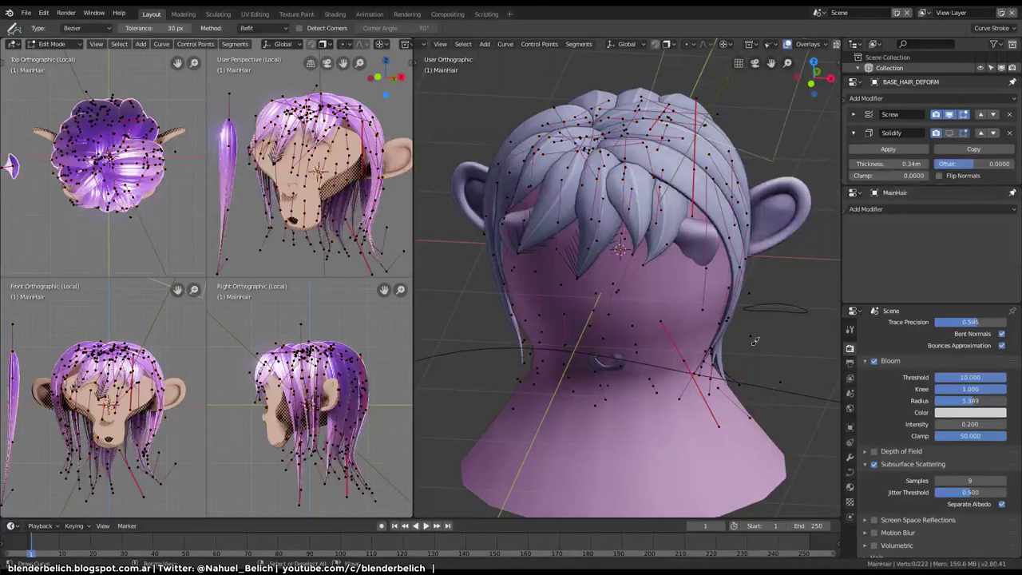
pyautogui.keyDown('ctrl'); pyautogui.moveTo(758, 283); pyautogui.dragTo(815, 410, button='right'); pyautogui.keyUp('ctrl')
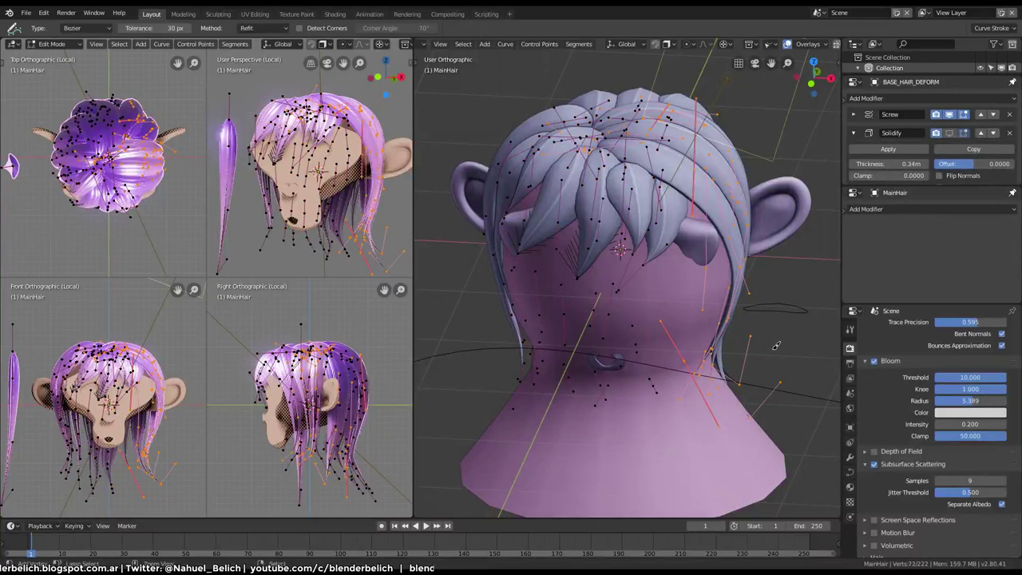
pyautogui.press('x')
pyautogui.click(773, 322)
# Step: Return MainHair to Object Mode and hide overlays in the quad views
pyautogui.moveTo(773, 317)
pyautogui.mouseDown(button='middle')
pyautogui.moveTo(757, 304)
pyautogui.moveTo(558, 264)
pyautogui.mouseUp(button='middle')
pyautogui.press('Tab')
pyautogui.moveTo(339, 232)
pyautogui.mouseDown(button='middle')
pyautogui.moveTo(316, 240)
pyautogui.moveTo(300, 214)
pyautogui.moveTo(347, 224)
pyautogui.mouseUp(button='middle')
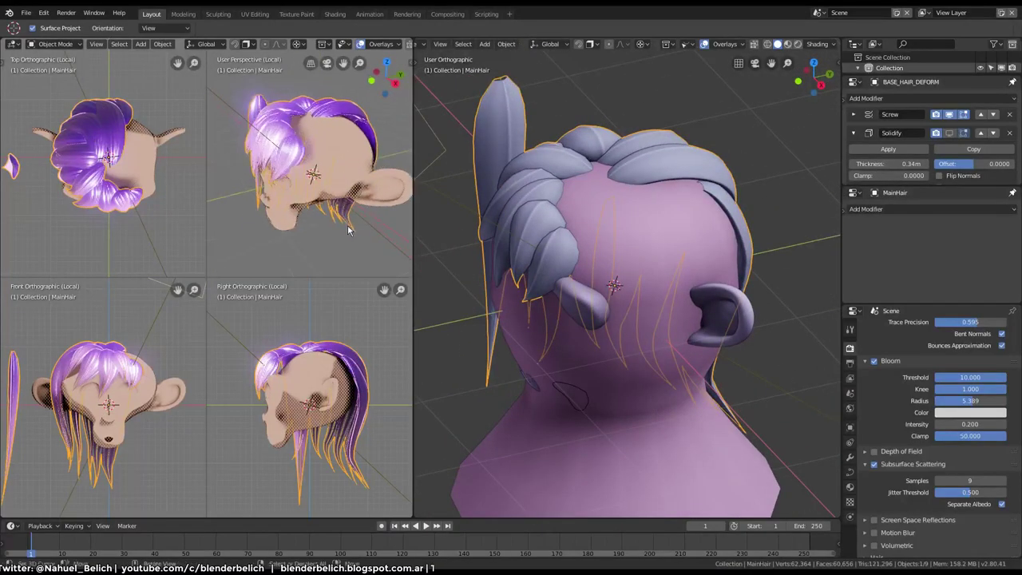
pyautogui.hotkey('shift', 'alt', 'z')
pyautogui.moveTo(698, 277)
pyautogui.keyDown('shift'); pyautogui.mouseDown(button='middle')
pyautogui.moveTo(663, 248)
pyautogui.moveTo(657, 266)
pyautogui.moveTo(639, 225)
pyautogui.moveTo(613, 232)
pyautogui.mouseUp(button='middle'); pyautogui.keyUp('shift')
# Step: Draw new hair strands on the back of the head and down the neck
pyautogui.scroll(2, 663, 248)
pyautogui.press('Tab')
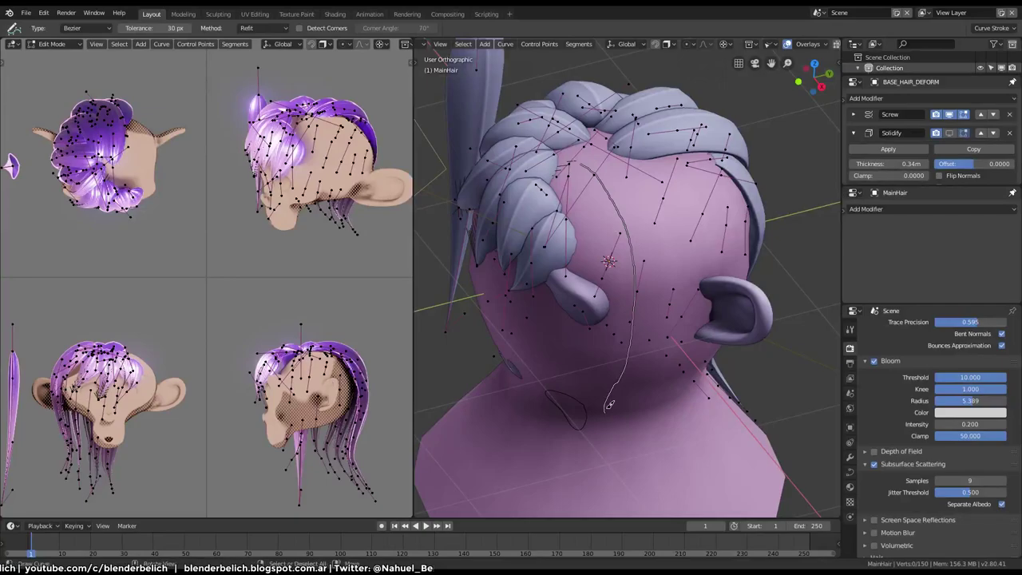
pyautogui.moveTo(609, 404); pyautogui.dragTo(610, 403)
pyautogui.moveTo(661, 385); pyautogui.dragTo(620, 170, button='middle')
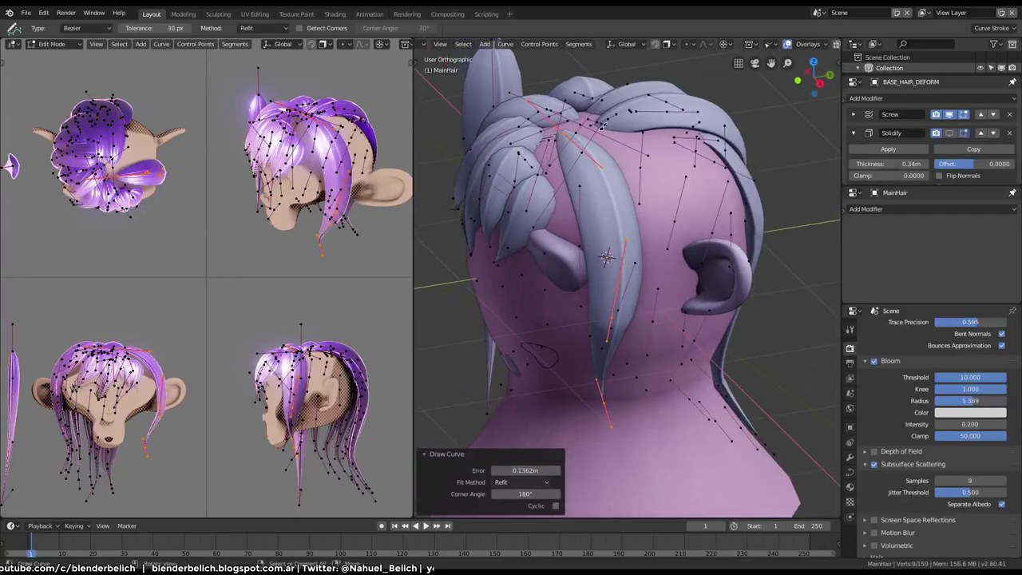
pyautogui.moveTo(665, 247); pyautogui.dragTo(666, 280)
pyautogui.moveTo(667, 279); pyautogui.dragTo(703, 356, button='middle')
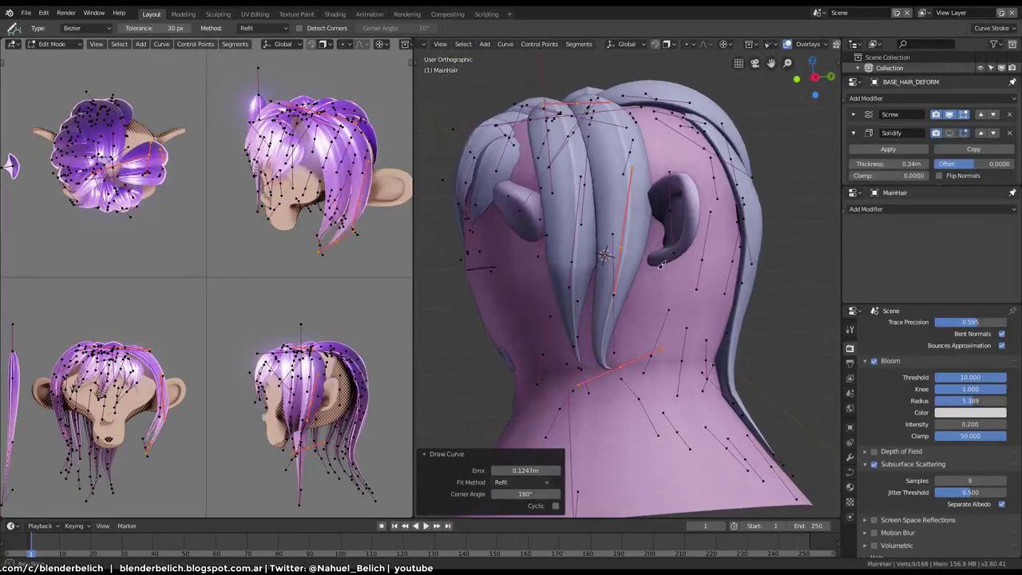
# Step: Rotate handles and move points of the new strand to bend it along the scalp
pyautogui.click(651, 358)
pyautogui.press('r')
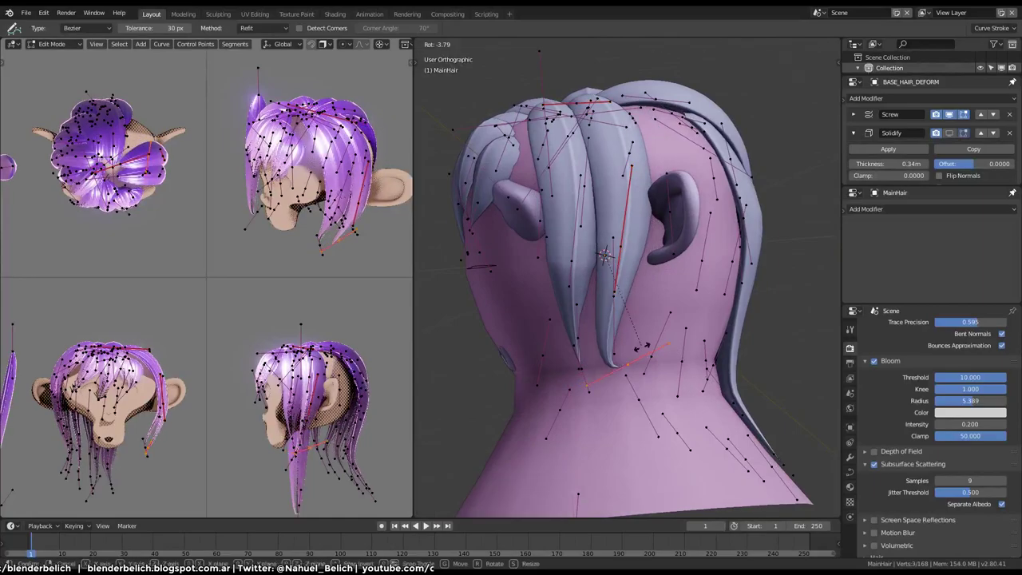
pyautogui.click(651, 365)
pyautogui.press('g')
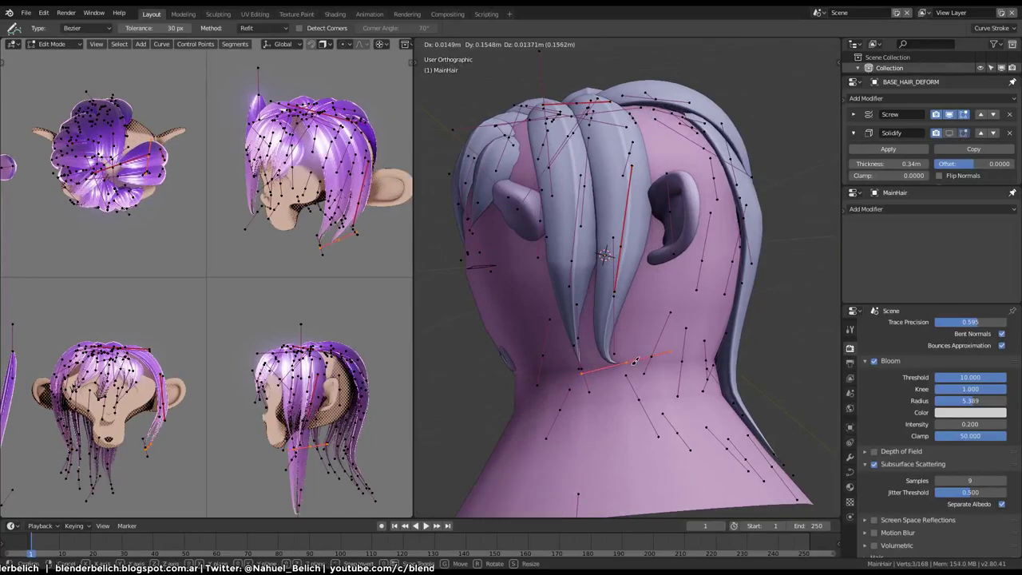
pyautogui.click(629, 360)
pyautogui.press('r')
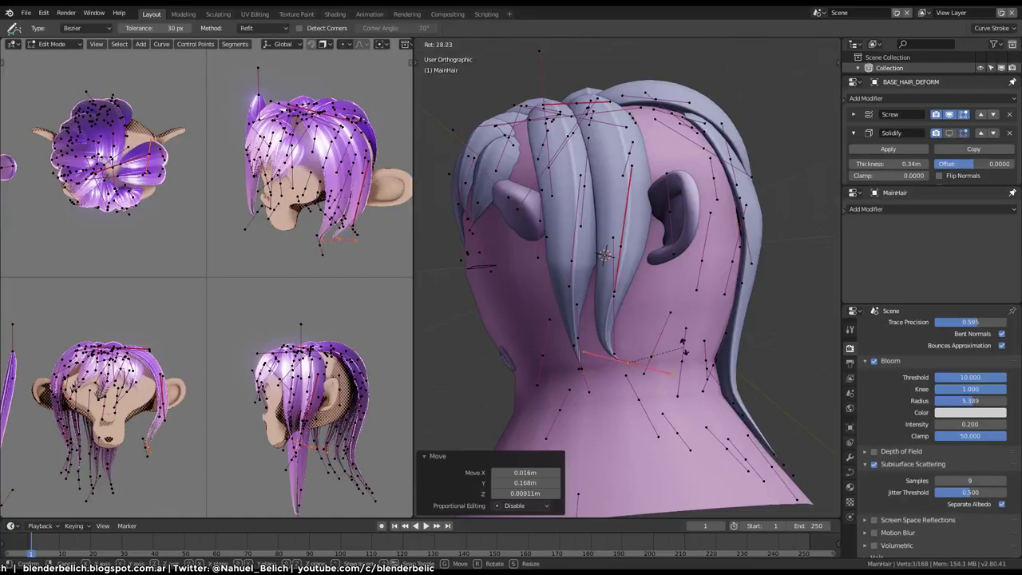
pyautogui.click(684, 387)
pyautogui.press('g')
pyautogui.click(689, 405)
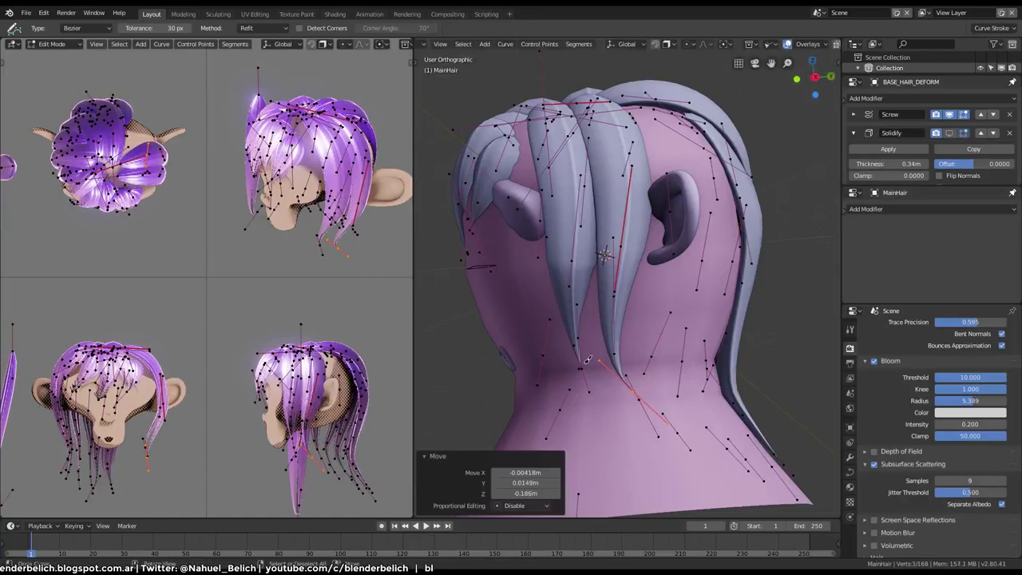
pyautogui.moveTo(690, 405); pyautogui.dragTo(639, 351, button='middle')
pyautogui.press('g')
pyautogui.click(637, 343)
# Step: Reposition another strand point, undoing an unwanted change to the long strand
pyautogui.click(597, 289)
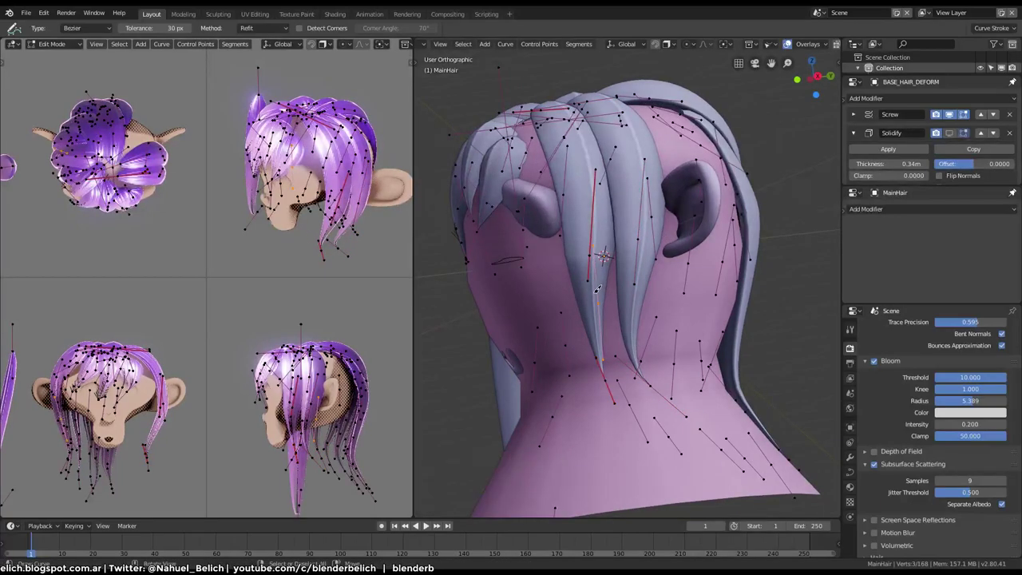
pyautogui.press('g')
pyautogui.click(587, 319)
pyautogui.moveTo(587, 319); pyautogui.dragTo(606, 131, button='middle')
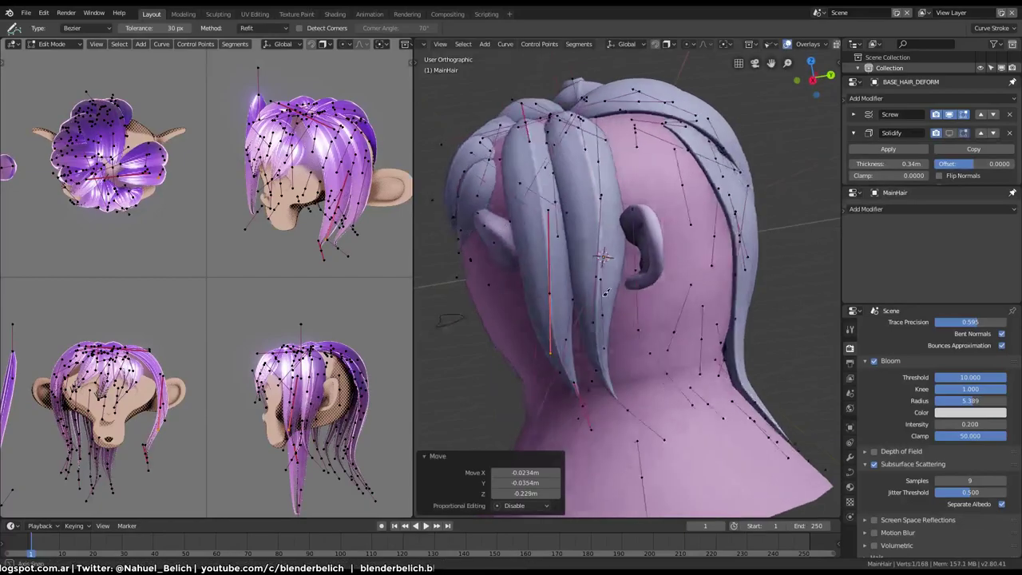
pyautogui.moveTo(603, 257); pyautogui.dragTo(605, 256, button='middle')
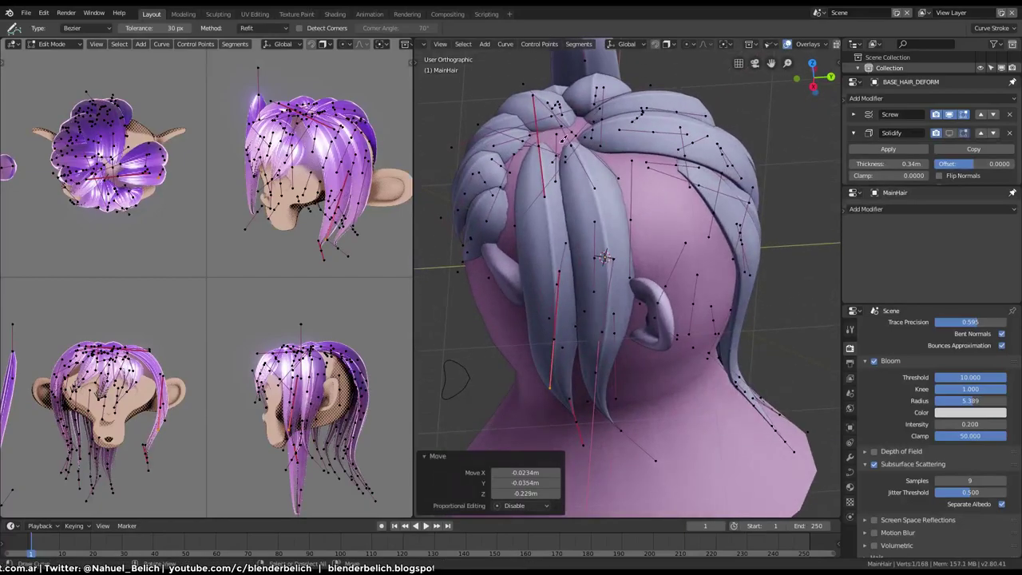
pyautogui.moveTo(693, 392); pyautogui.dragTo(570, 131, button='middle')
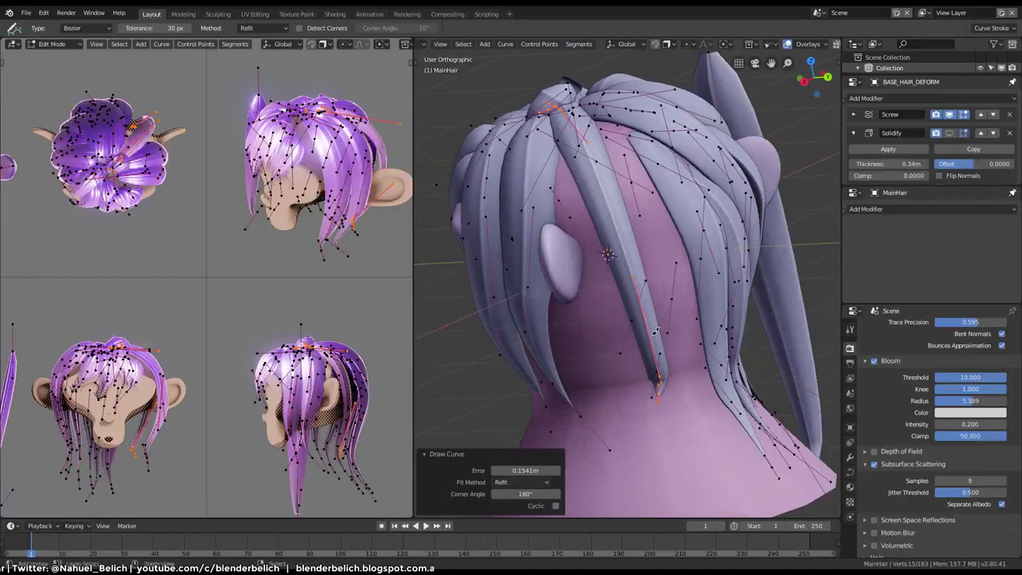
pyautogui.hotkey('ctrl', 'z')
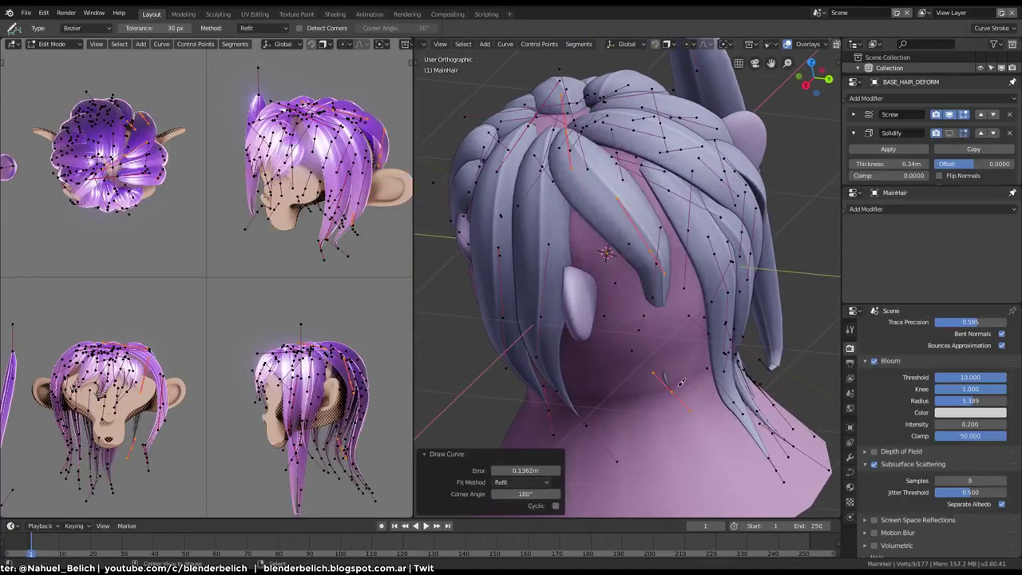
pyautogui.press('g')
pyautogui.click(678, 384)
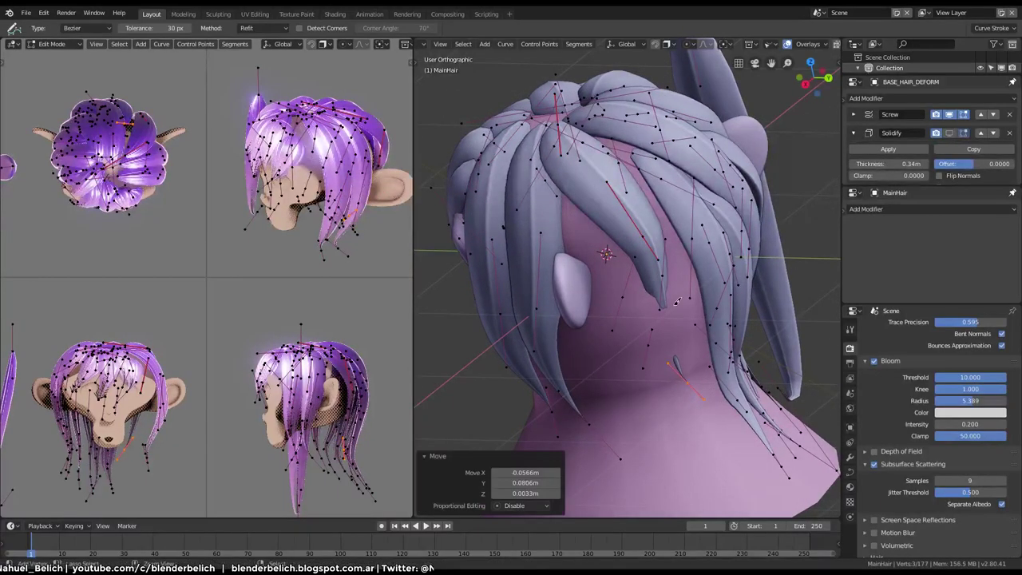
# Step: Reverse a strand's direction and nudge one of its points
pyautogui.click(652, 251)
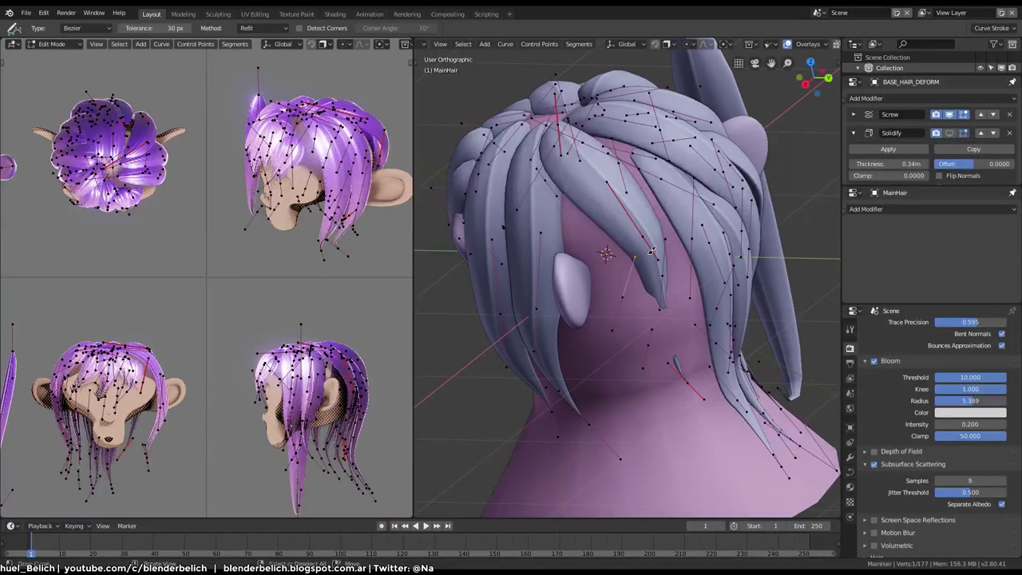
pyautogui.rightClick(685, 352)
pyautogui.click(677, 340)
pyautogui.moveTo(677, 340)
pyautogui.mouseDown(button='middle')
pyautogui.moveTo(650, 296)
pyautogui.moveTo(630, 216)
pyautogui.mouseUp(button='middle')
pyautogui.click(650, 295)
pyautogui.press('g')
pyautogui.click(648, 288)
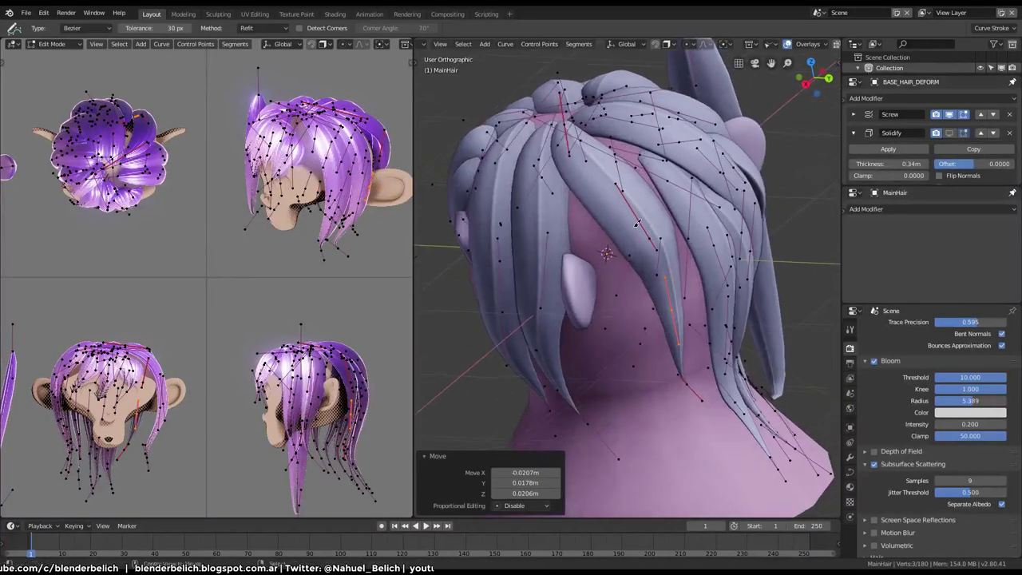
# Step: Move several points on the back strands to reshape their flow
pyautogui.click(624, 199)
pyautogui.press('g')
pyautogui.click(625, 199)
pyautogui.click(631, 209)
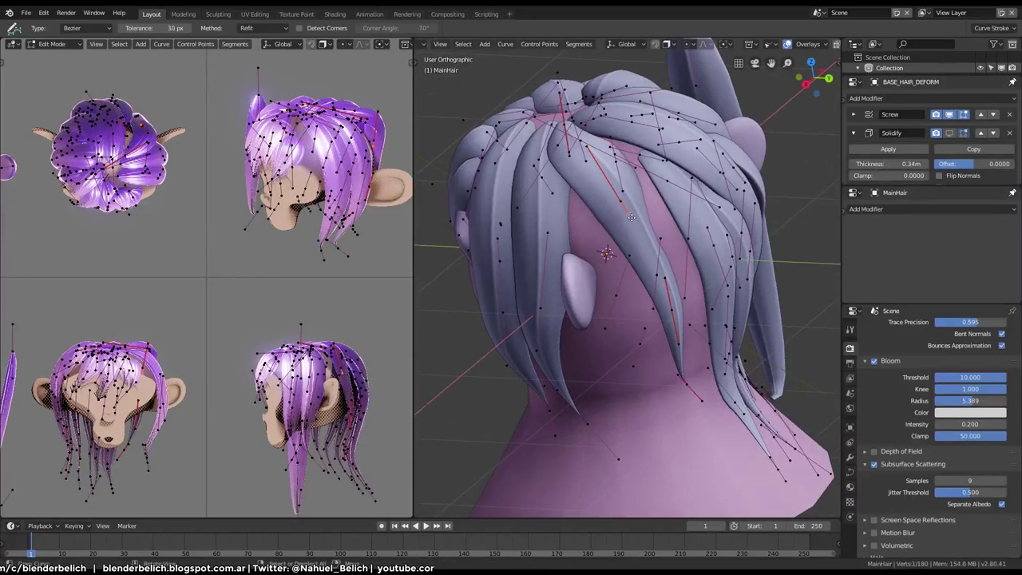
pyautogui.press('g')
pyautogui.click(669, 233)
pyautogui.click(630, 200)
pyautogui.press('g')
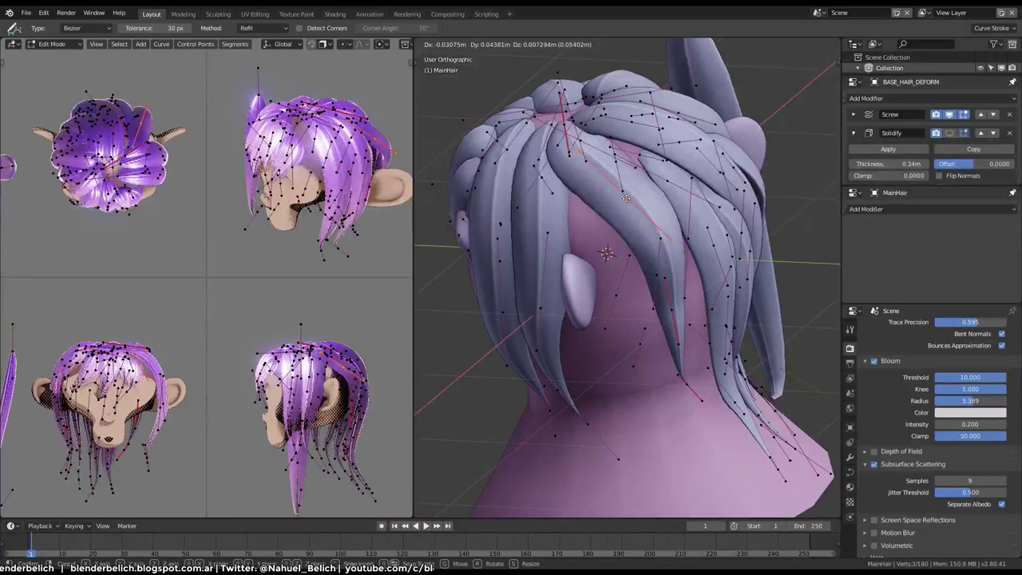
pyautogui.click(639, 217)
# Step: Adjust strand points near the neck so the hair hugs the scalp and neck
pyautogui.moveTo(661, 321); pyautogui.dragTo(685, 362, button='middle')
pyautogui.click(685, 361)
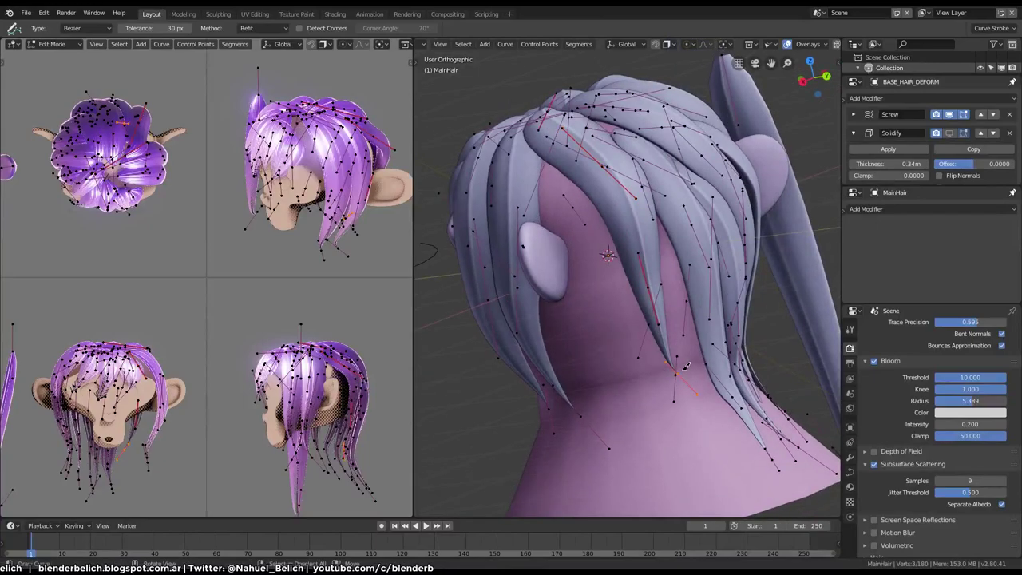
pyautogui.press('g')
pyautogui.click(720, 403)
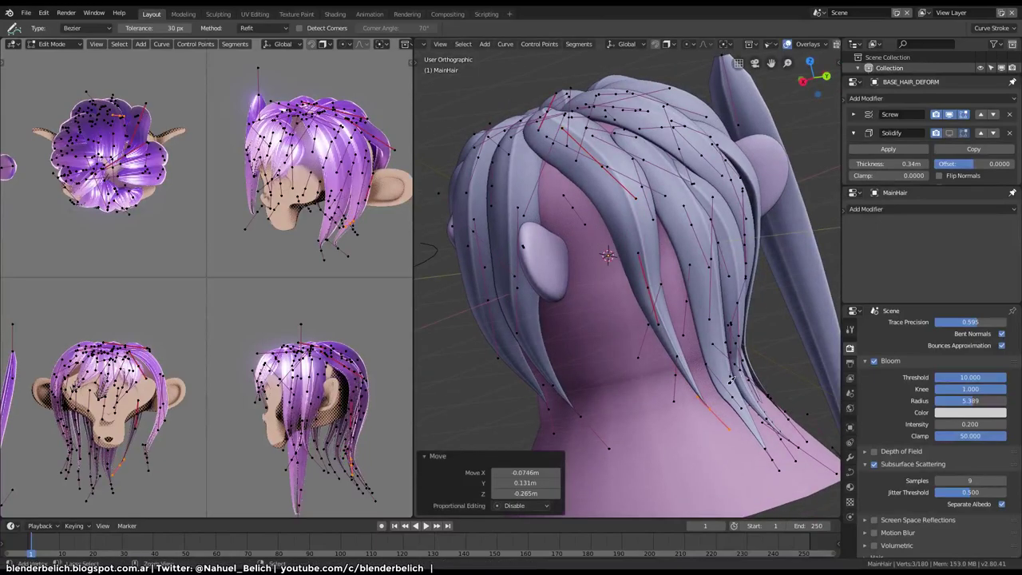
pyautogui.press('g')
pyautogui.click(715, 394)
pyautogui.click(653, 287)
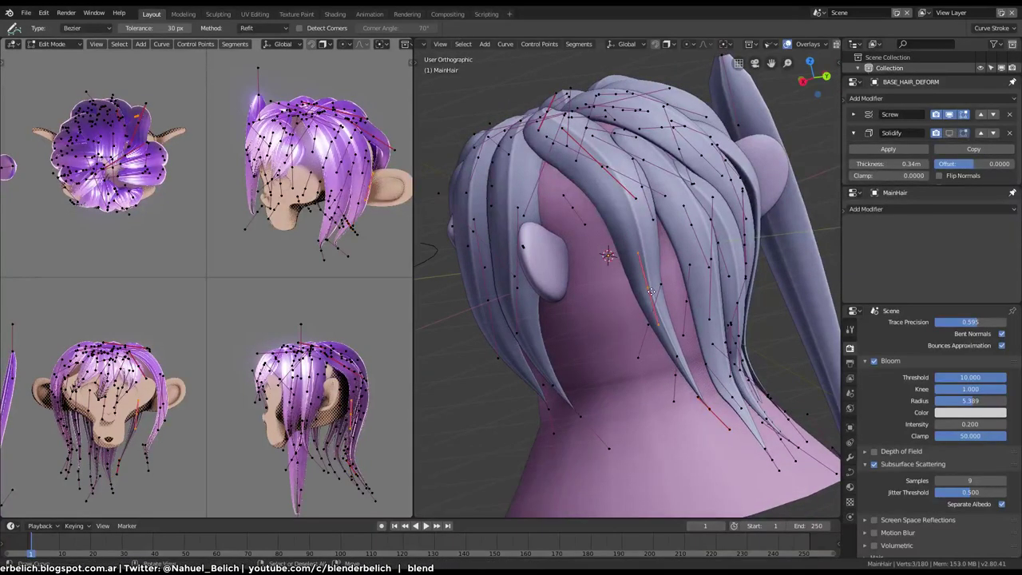
pyautogui.press('g')
pyautogui.click(680, 307)
# Step: Discard the unfinished stroke and draw a new hair strand near the neck
pyautogui.moveTo(679, 307)
pyautogui.mouseDown(button='middle')
pyautogui.moveTo(597, 241)
pyautogui.moveTo(603, 218)
pyautogui.moveTo(570, 179)
pyautogui.mouseUp(button='middle')
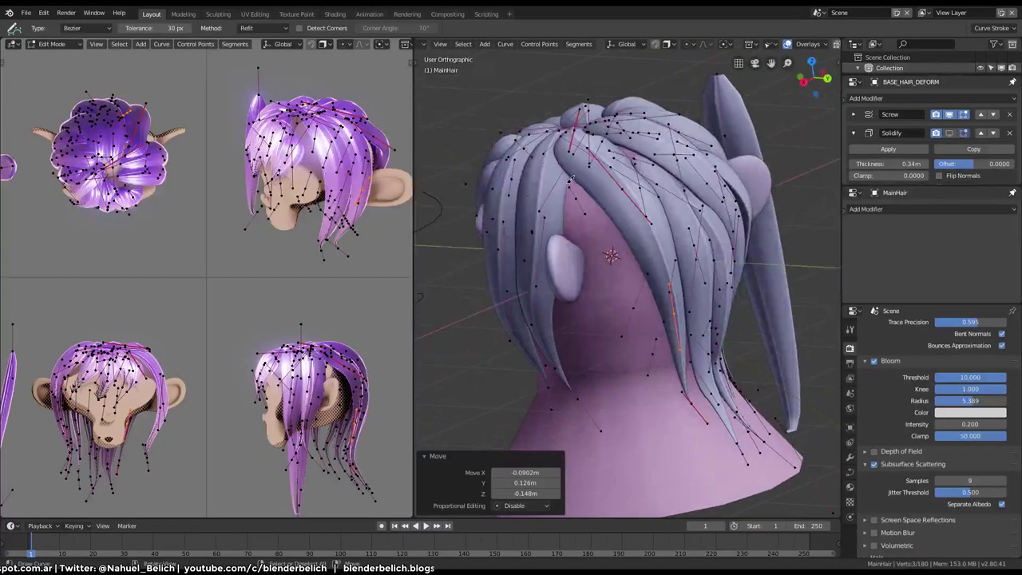
pyautogui.hotkey('ctrl', 'z')
pyautogui.moveTo(631, 373); pyautogui.dragTo(566, 157, button='middle')
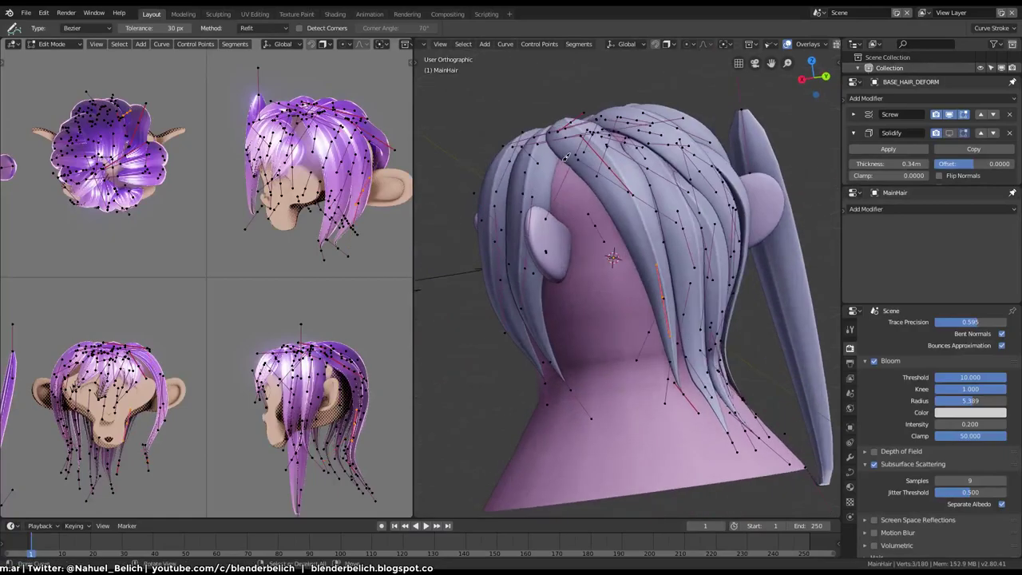
pyautogui.moveTo(601, 368); pyautogui.dragTo(602, 370)
pyautogui.moveTo(619, 336); pyautogui.dragTo(593, 363, button='middle')
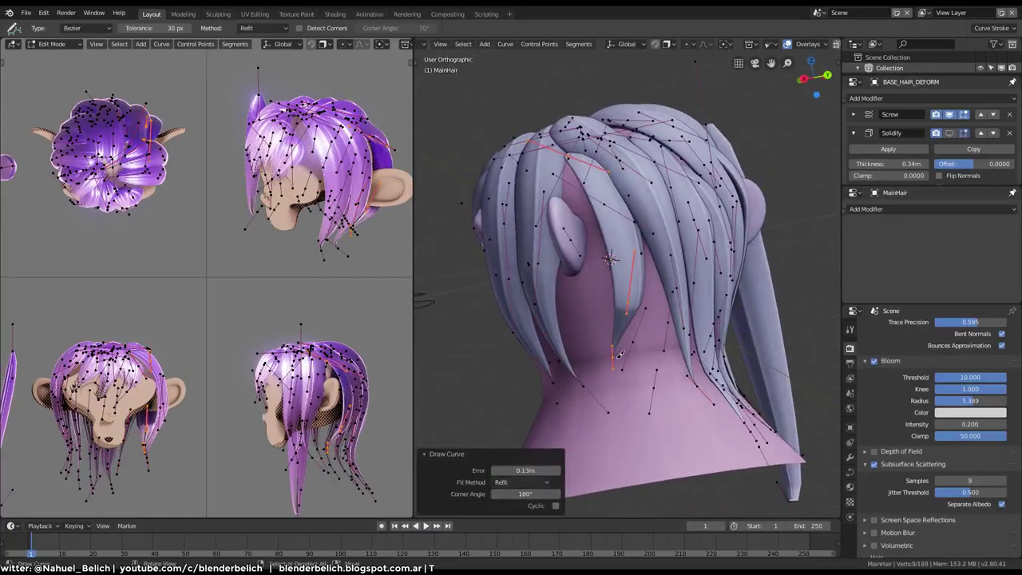
# Step: Move the new neck strand, rotate it 56.8°, scale it and reposition it
pyautogui.press('g')
pyautogui.click(623, 378)
pyautogui.press('r')
pyautogui.click(679, 374)
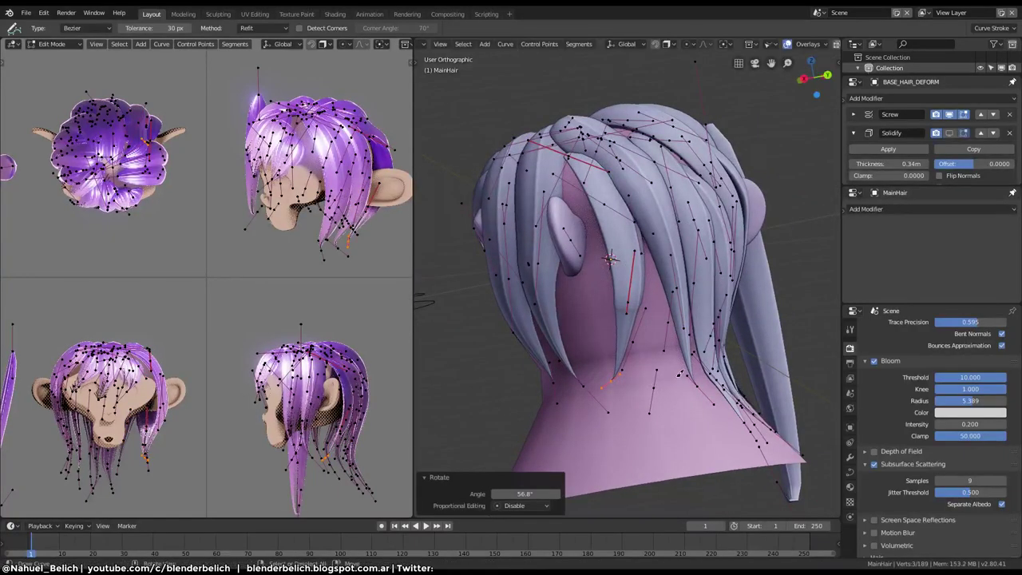
pyautogui.press('s')
pyautogui.click(661, 285)
pyautogui.press('g')
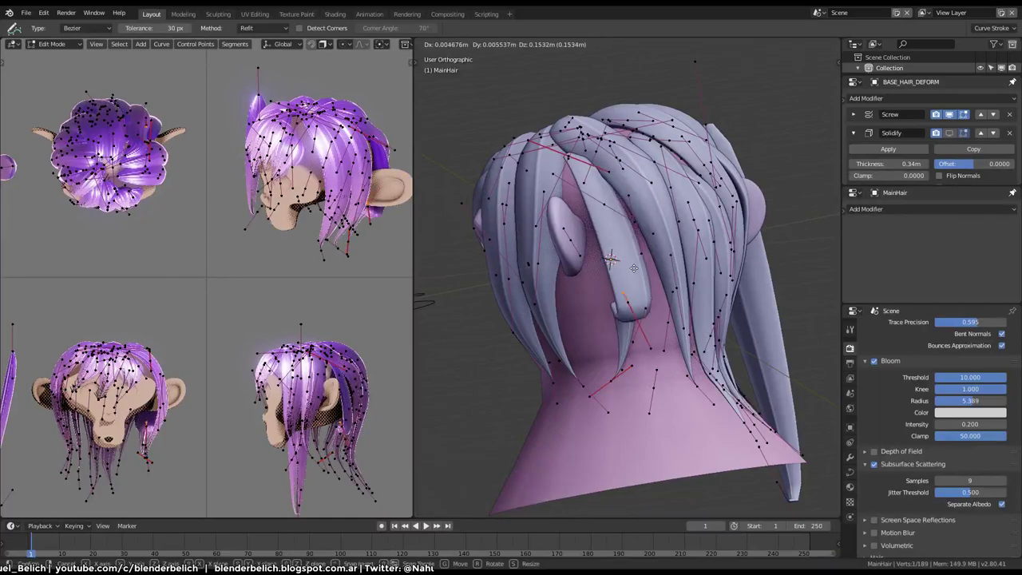
pyautogui.click(632, 290)
# Step: Move the strand's curve segment several times, raising it over the nape
pyautogui.press('g')
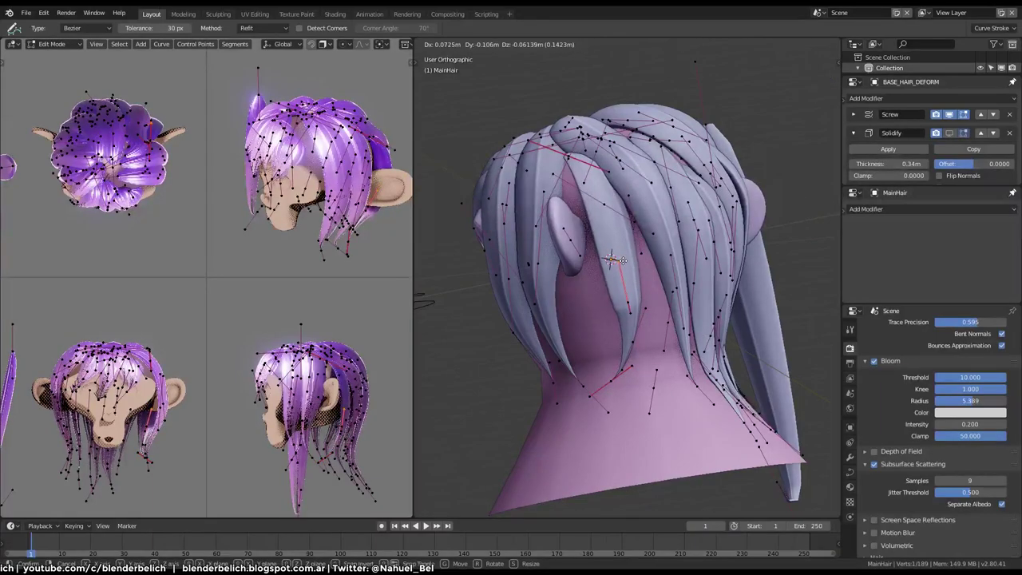
pyautogui.click(621, 261)
pyautogui.press('g')
pyautogui.click(635, 296)
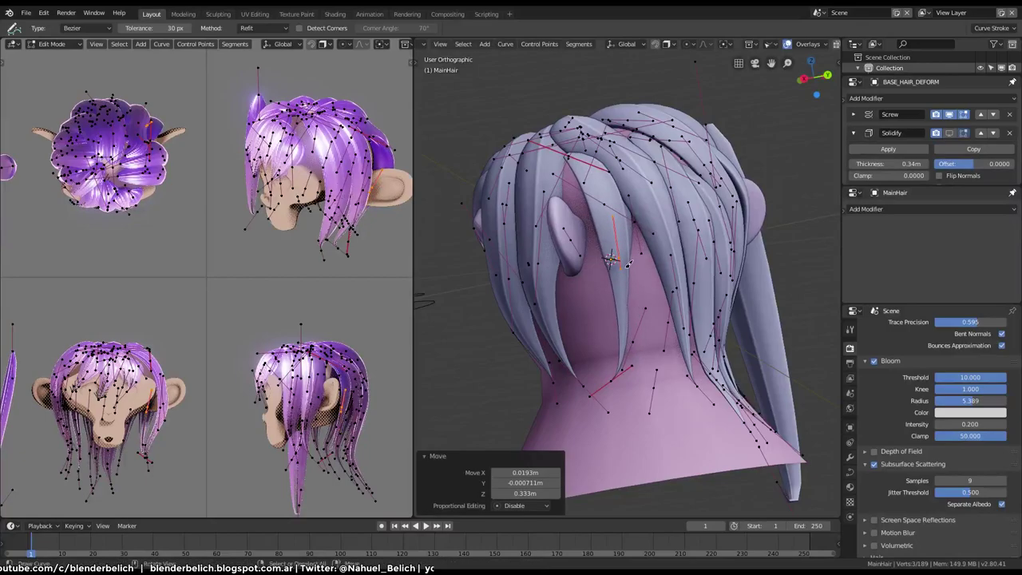
pyautogui.press('g')
pyautogui.click(631, 312)
pyautogui.press('g')
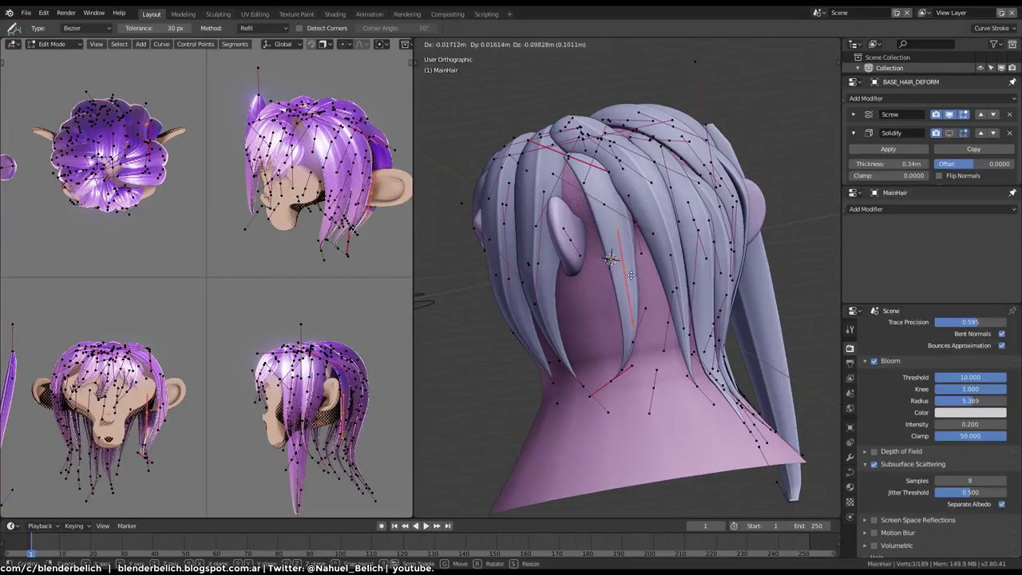
pyautogui.click(635, 275)
# Step: Extend the selection along the strand and twist it with Ctrl+T
pyautogui.hotkey('ctrl', 'l')
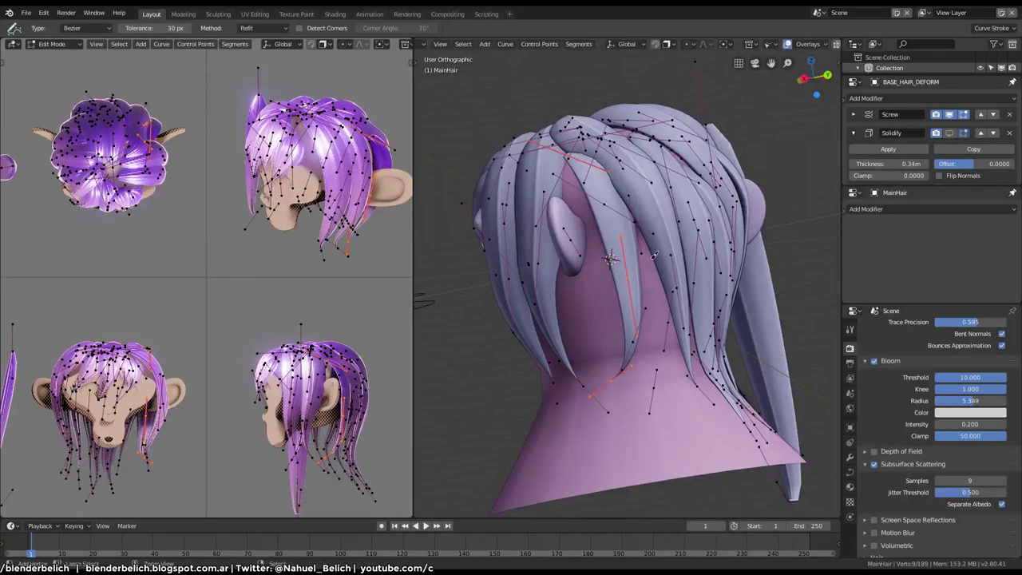
pyautogui.hotkey('ctrl', 't')
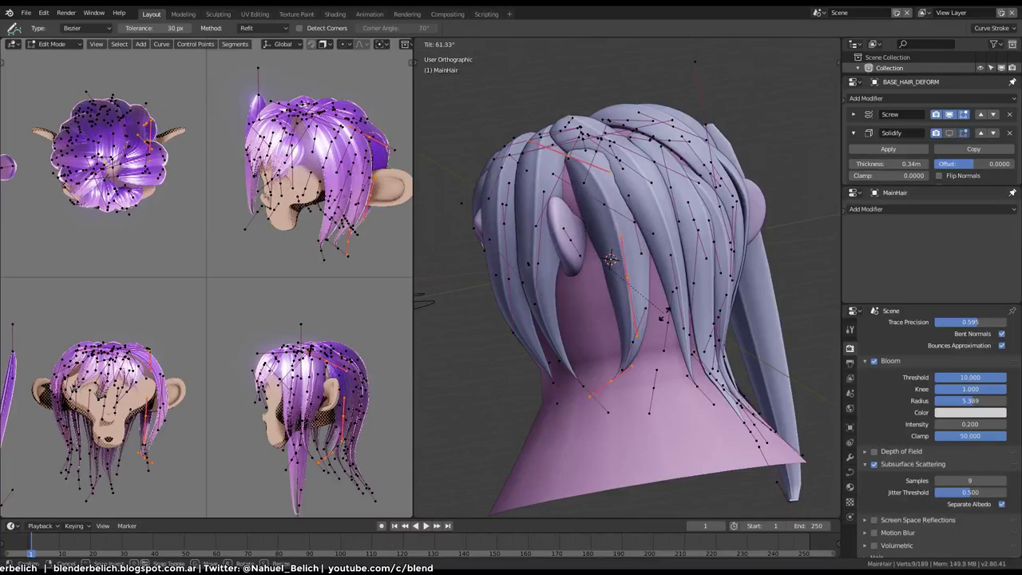
pyautogui.click(662, 311)
pyautogui.moveTo(663, 311)
pyautogui.mouseDown(button='middle')
pyautogui.moveTo(645, 238)
pyautogui.moveTo(631, 248)
pyautogui.mouseUp(button='middle')
# Step: Move and rotate the selected strand points, then return to Object Mode
pyautogui.press('g')
pyautogui.click(645, 238)
pyautogui.press('g')
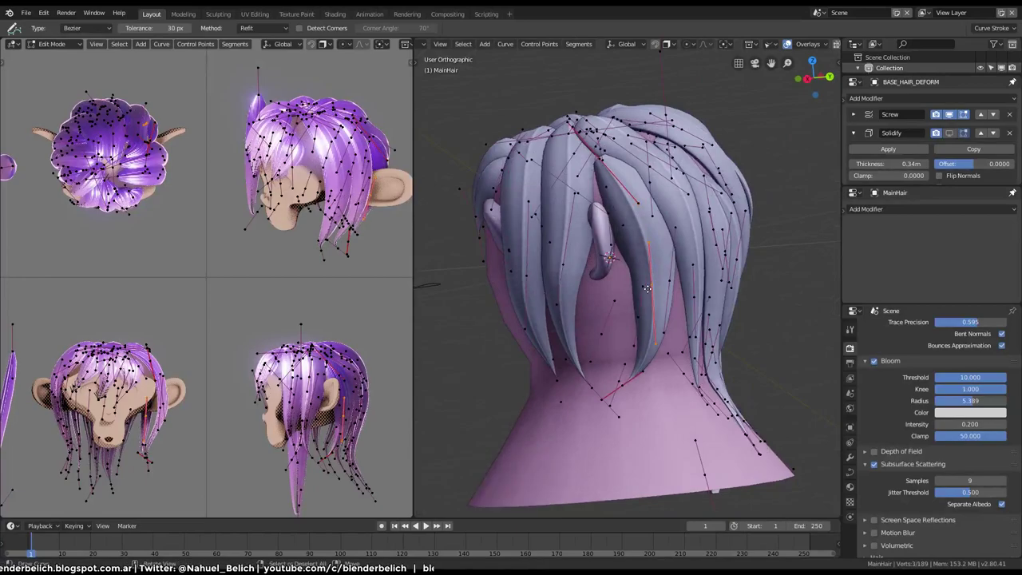
pyautogui.click(643, 290)
pyautogui.press('r')
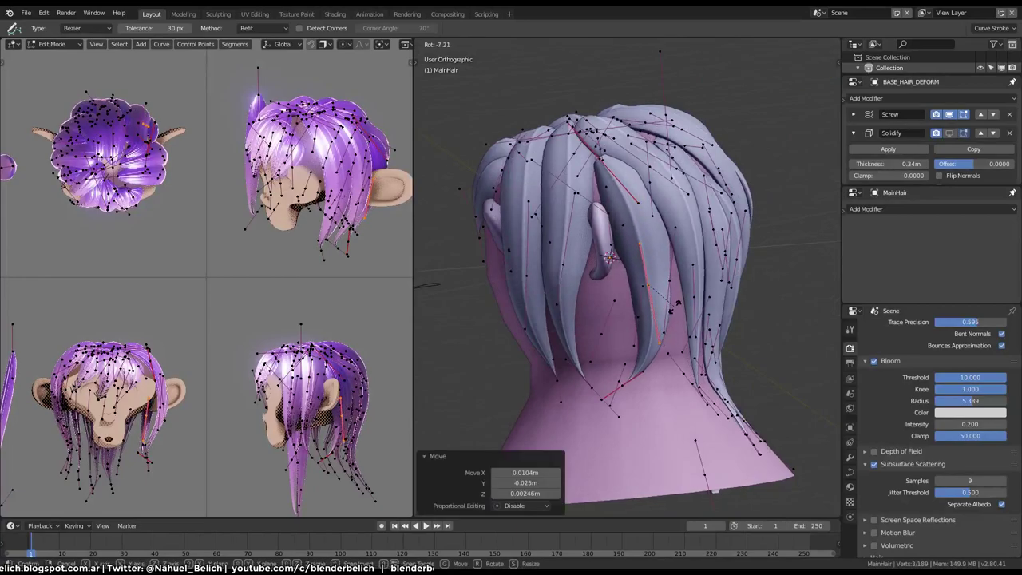
pyautogui.click(677, 304)
pyautogui.moveTo(677, 303)
pyautogui.mouseDown(button='middle')
pyautogui.moveTo(598, 337)
pyautogui.moveTo(643, 409)
pyautogui.moveTo(594, 373)
pyautogui.moveTo(575, 253)
pyautogui.moveTo(662, 234)
pyautogui.mouseUp(button='middle')
pyautogui.press('Tab')
# Step: Rotate the loose MainHair strand 147° in Edit Mode so its tip tapers upward
pyautogui.scroll(-3, 643, 408)
pyautogui.press('Tab')
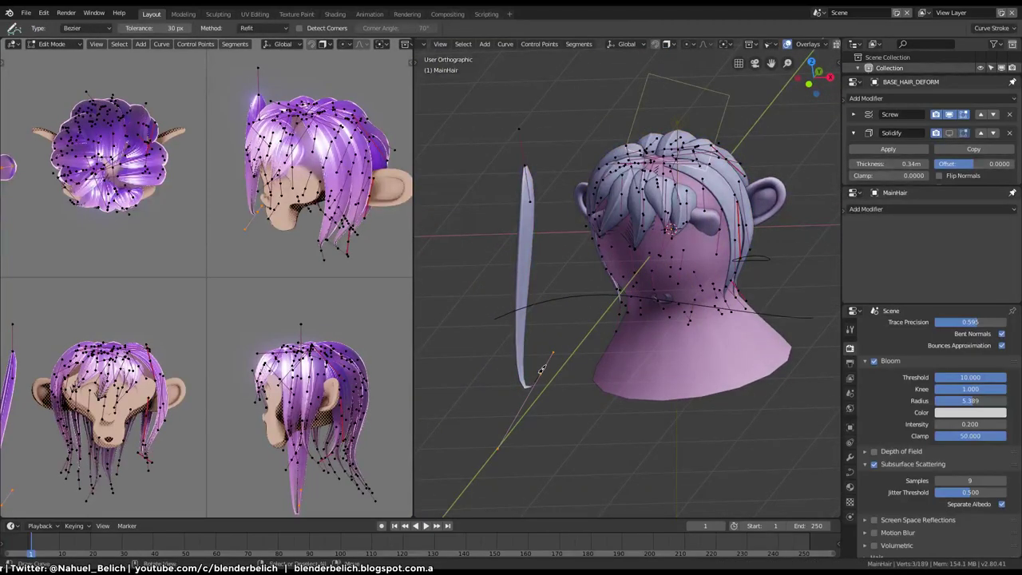
pyautogui.press('r')
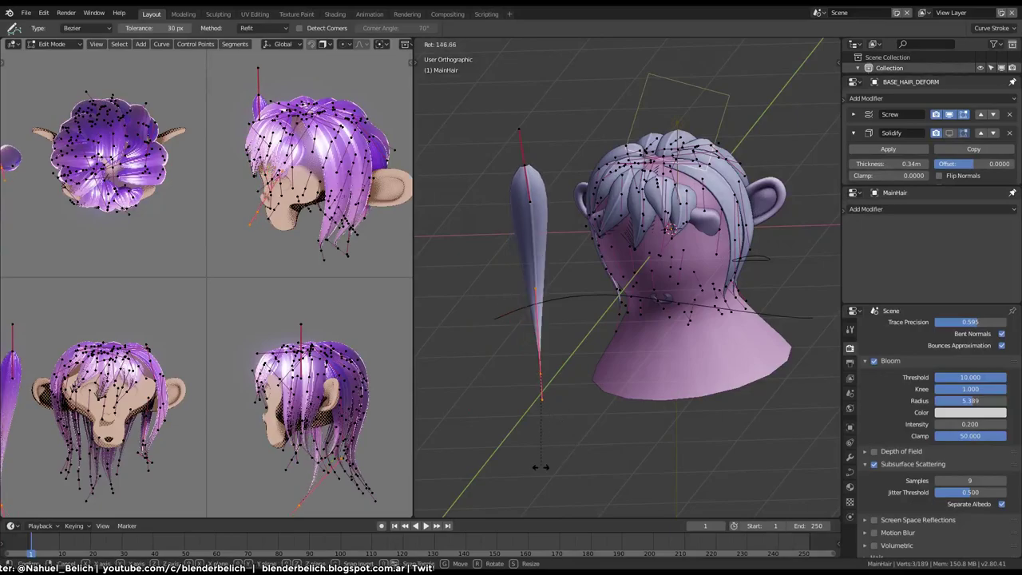
pyautogui.click(540, 467)
pyautogui.moveTo(557, 416); pyautogui.dragTo(631, 305, button='middle')
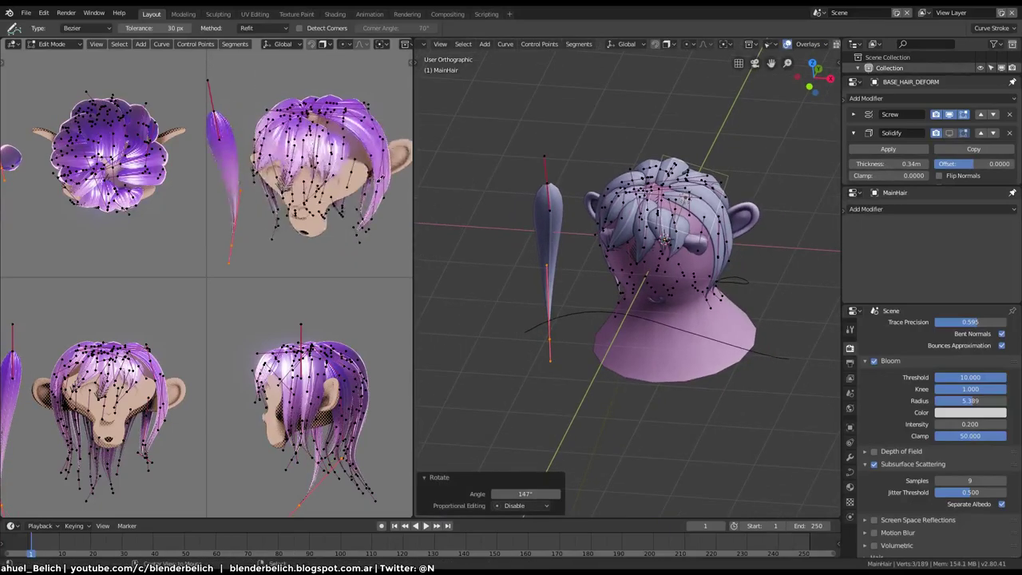
pyautogui.press('Tab')
pyautogui.moveTo(604, 208)
pyautogui.mouseDown(button='middle')
pyautogui.moveTo(688, 303)
pyautogui.moveTo(687, 367)
pyautogui.mouseUp(button='middle')
pyautogui.scroll(2, 687, 303)
# Step: Shift BezierCurve.001's middle points along the Y axis in Edit Mode
pyautogui.click(685, 329)
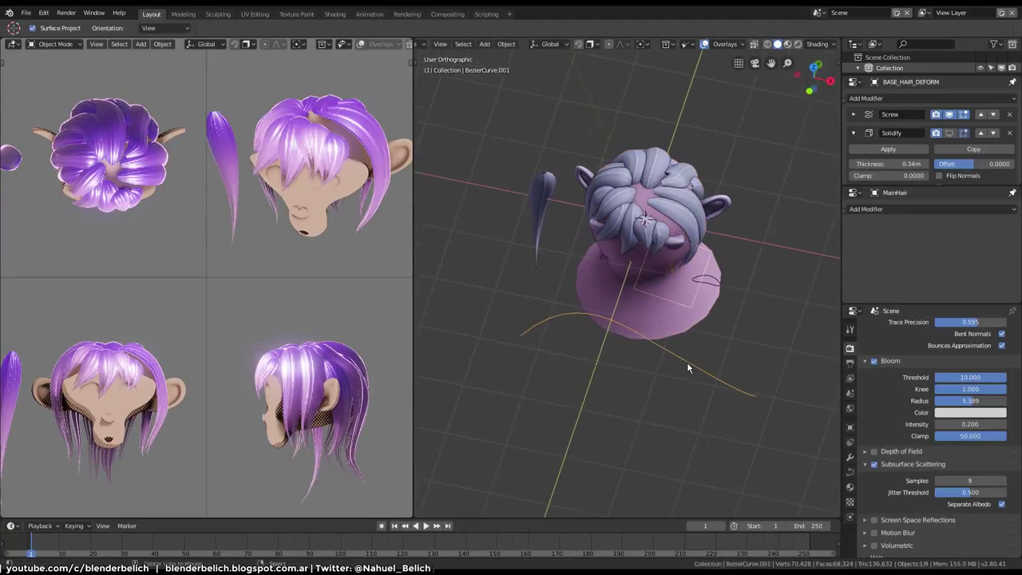
pyautogui.press('Tab')
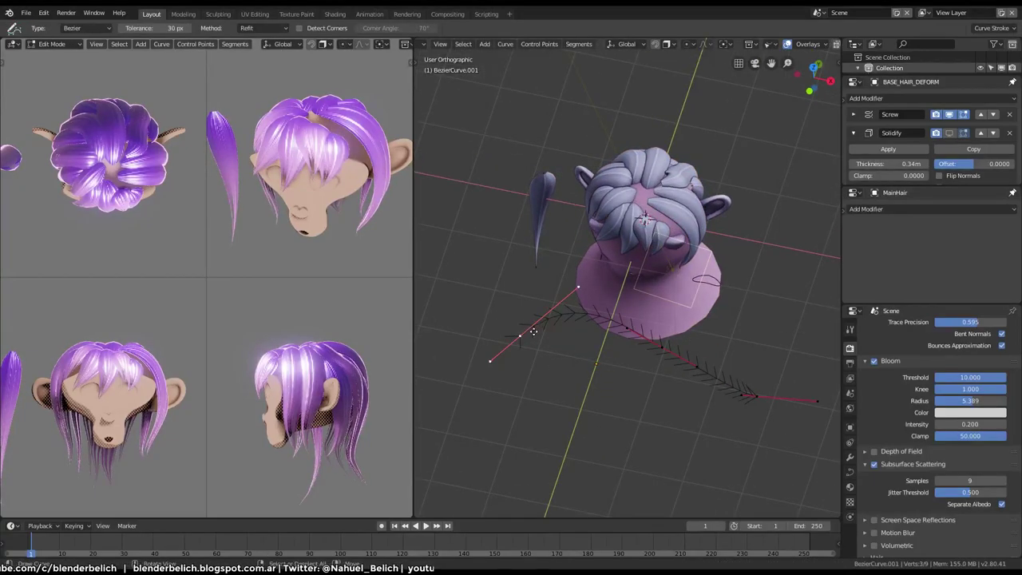
pyautogui.press('g')
pyautogui.press('y')
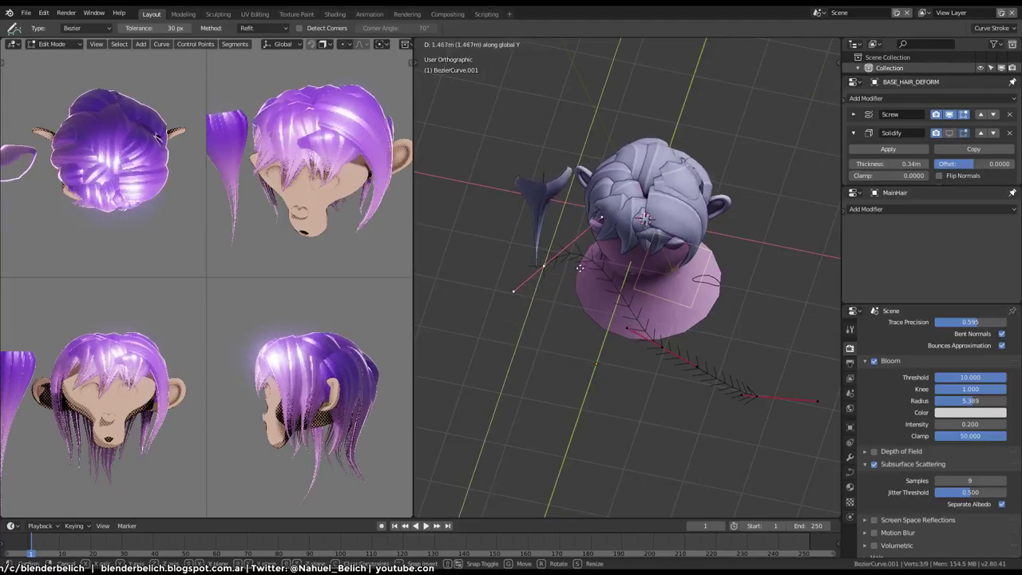
pyautogui.click(579, 317)
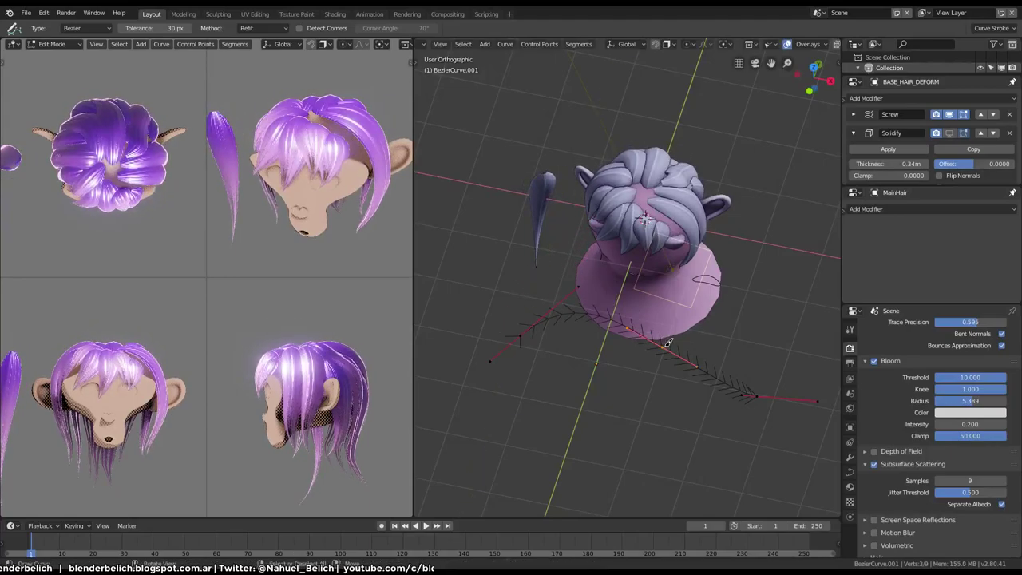
pyautogui.press('g')
pyautogui.press('y')
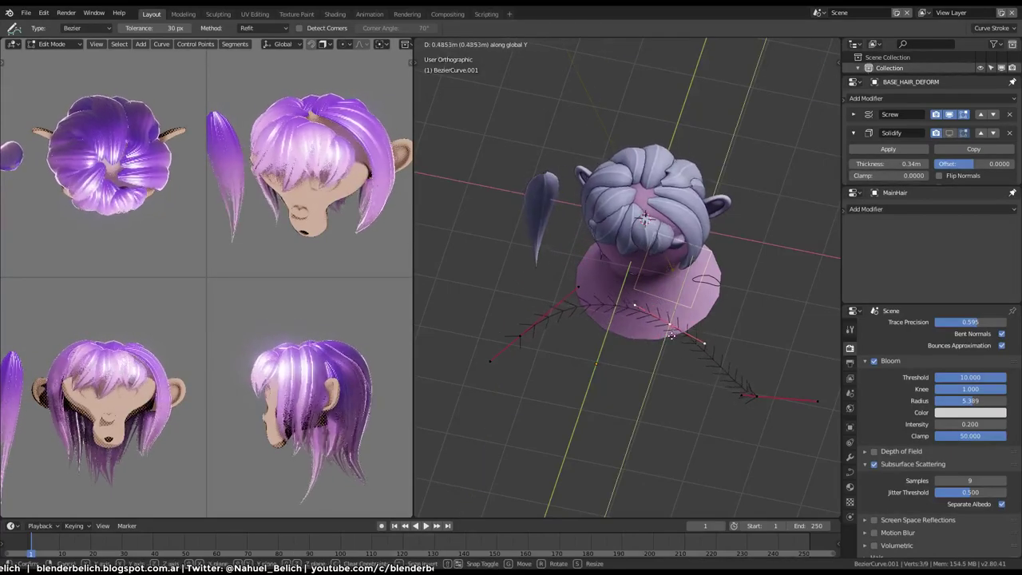
pyautogui.click(686, 329)
# Step: Slide the curve's far end point -0.895 m along X, then return to Object Mode
pyautogui.click(744, 386)
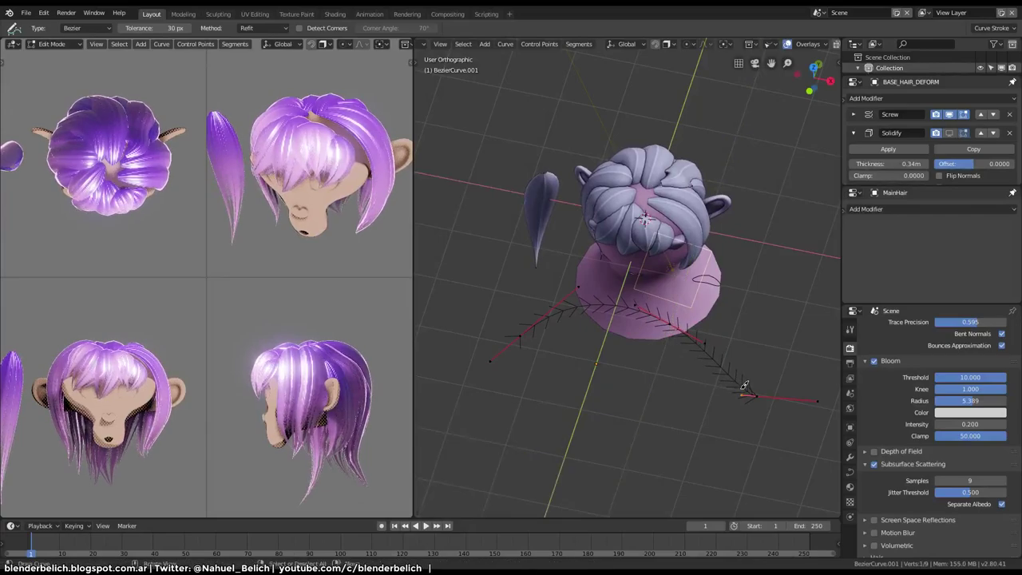
pyautogui.press('g')
pyautogui.press('x')
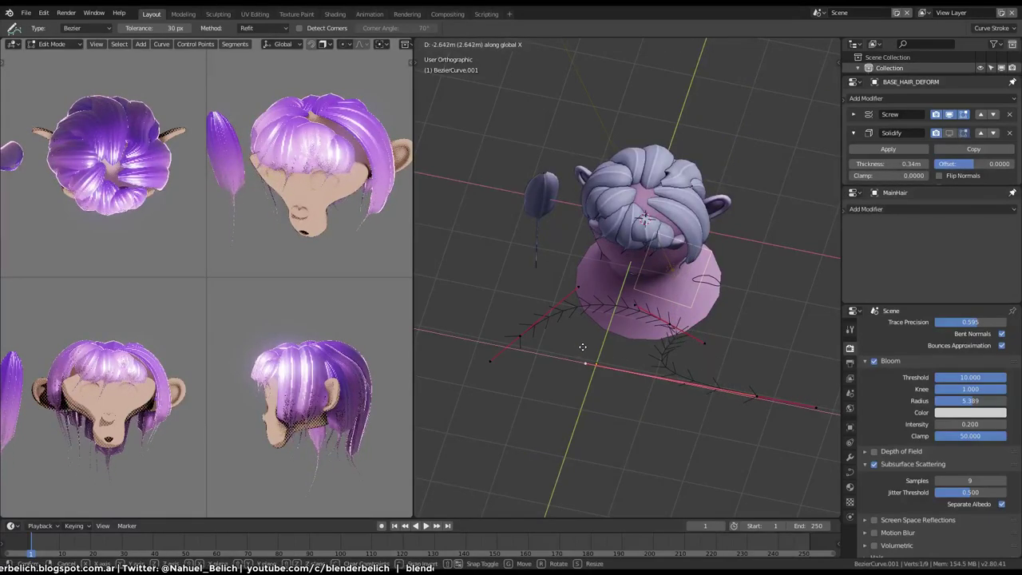
pyautogui.click(759, 395)
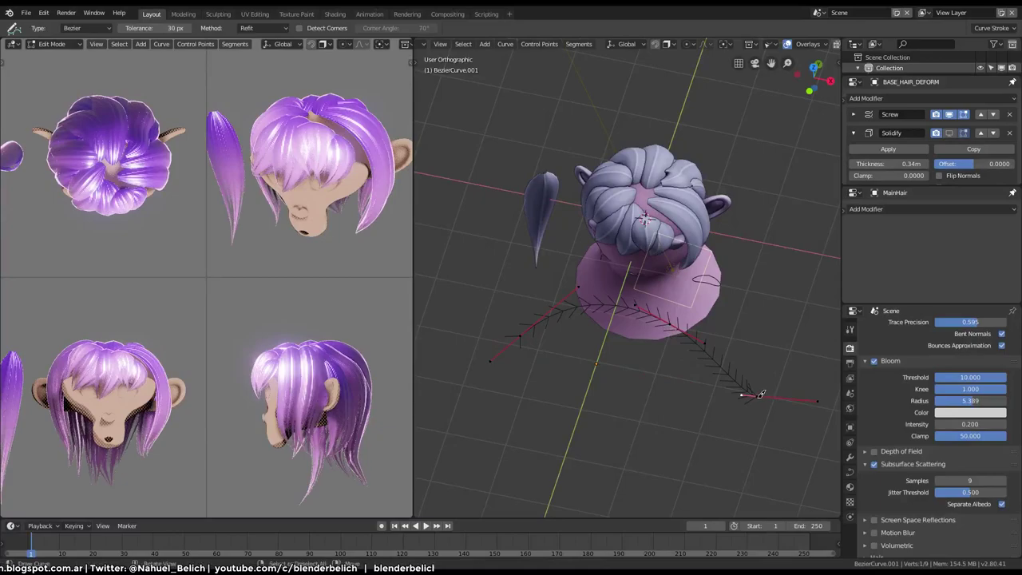
pyautogui.press('g')
pyautogui.press('x')
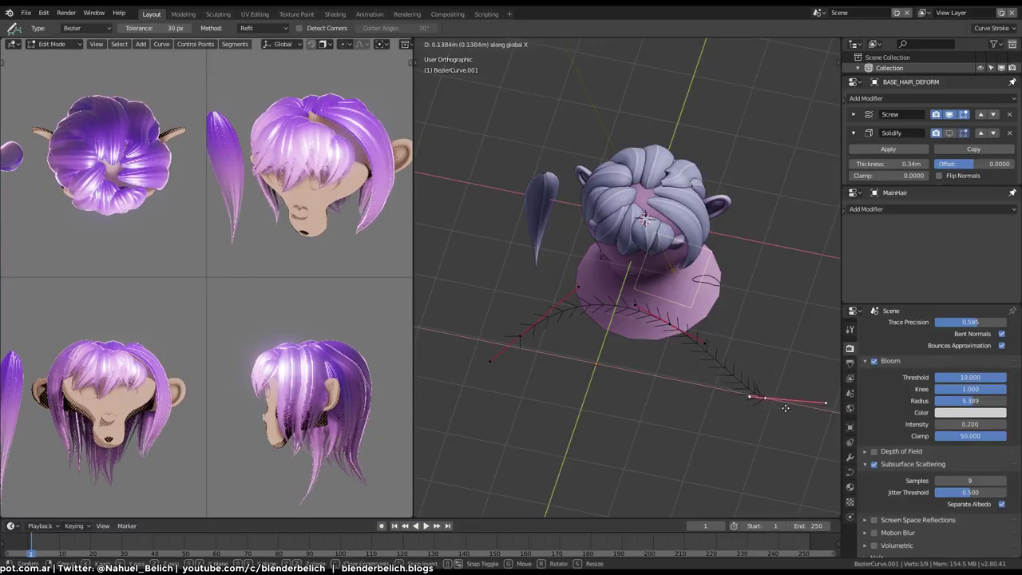
pyautogui.click(773, 402)
pyautogui.press('g')
pyautogui.press('x')
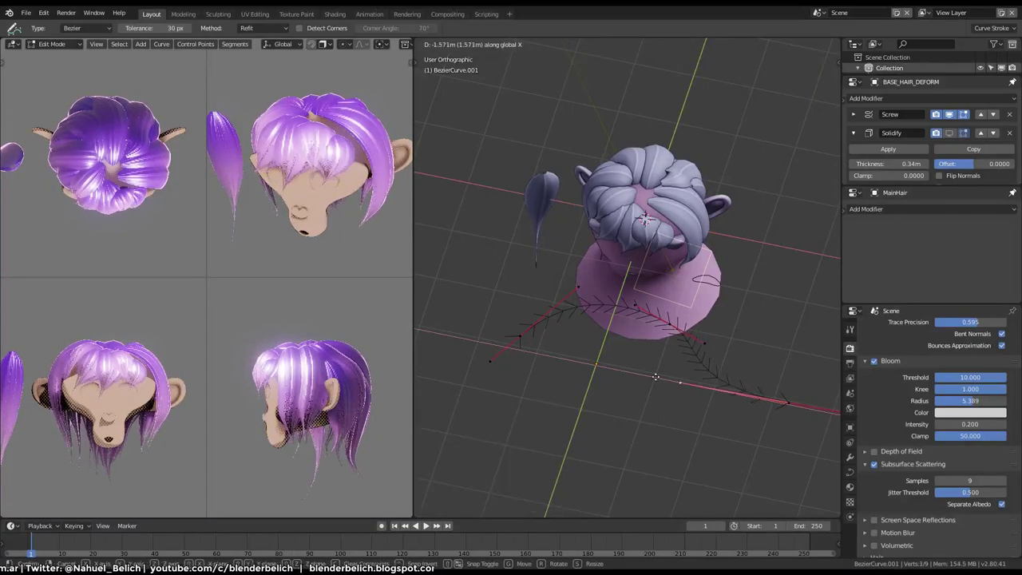
pyautogui.click(700, 372)
pyautogui.moveTo(700, 372); pyautogui.dragTo(662, 320, button='middle')
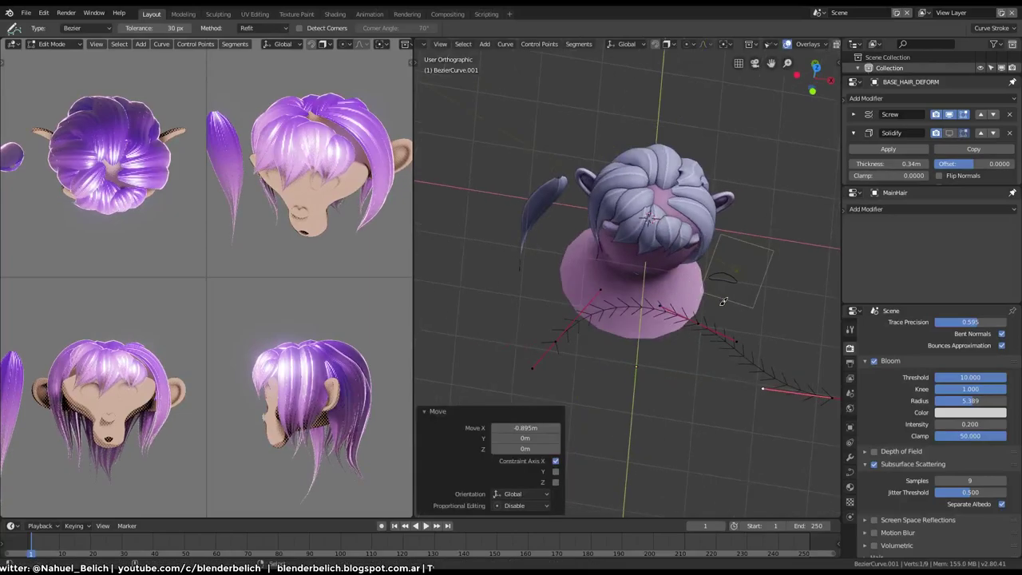
pyautogui.scroll(4, 655, 271)
pyautogui.hotkey('ctrl', 'Tab')
pyautogui.click(643, 263)
# Step: Edit the PELO_Contorno profile curve in top view with curve normals hidden
pyautogui.scroll(3, 659, 340)
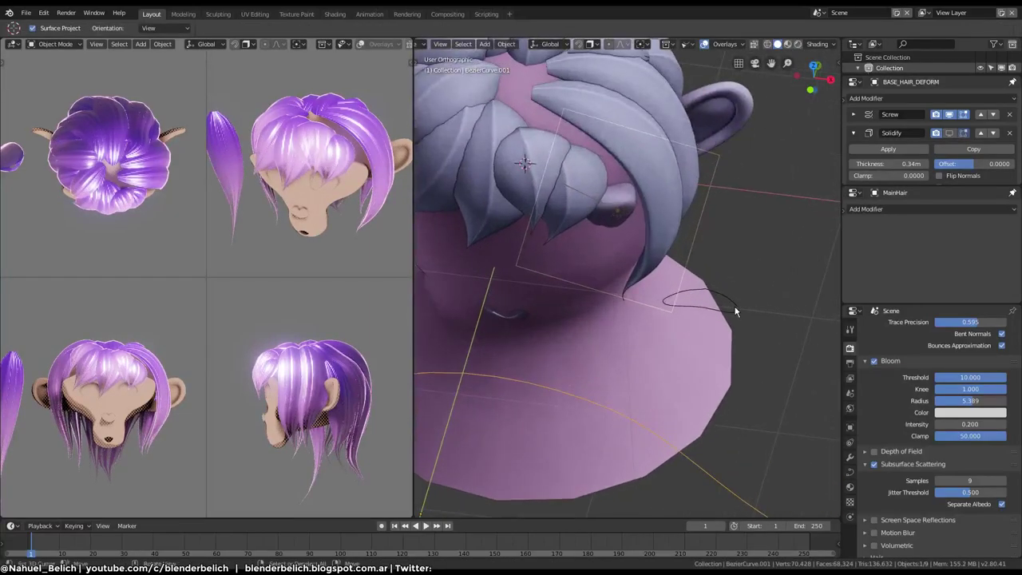
pyautogui.moveTo(685, 352)
pyautogui.mouseDown(button='middle')
pyautogui.moveTo(709, 275)
pyautogui.moveTo(683, 313)
pyautogui.mouseUp(button='middle')
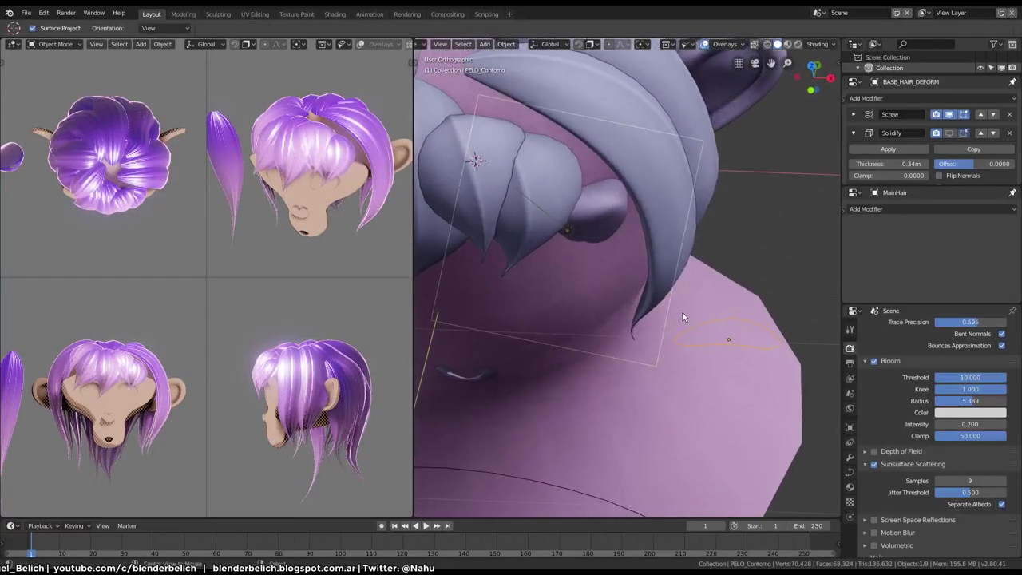
pyautogui.press('Tab')
pyautogui.moveTo(731, 355)
pyautogui.mouseDown(button='middle')
pyautogui.moveTo(675, 411)
pyautogui.moveTo(734, 302)
pyautogui.mouseUp(button='middle')
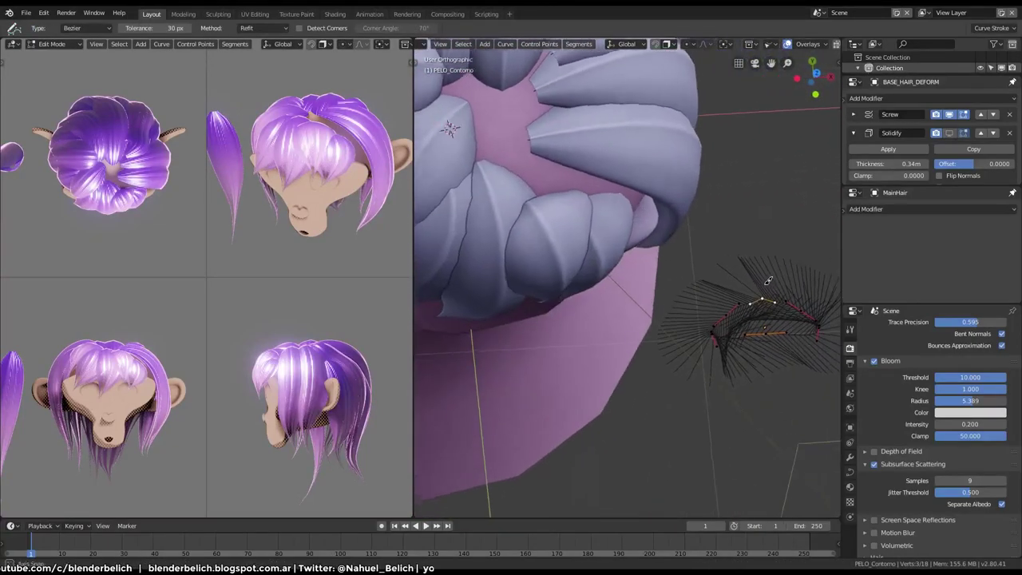
pyautogui.press('KP_7')
pyautogui.scroll(5, 710, 239)
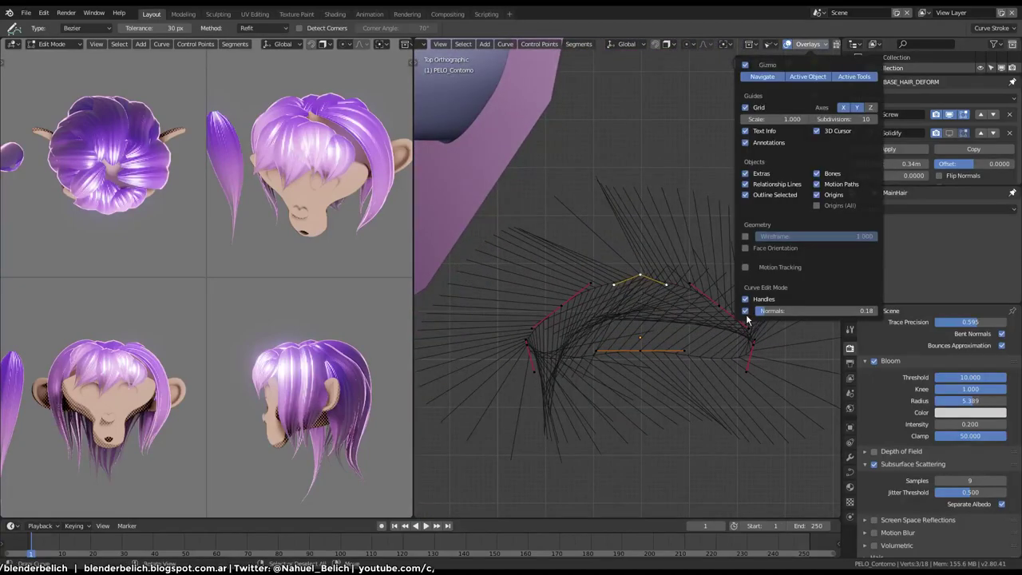
pyautogui.click(745, 310)
pyautogui.keyDown('shift'); pyautogui.moveTo(563, 301); pyautogui.dragTo(530, 293, button='middle'); pyautogui.keyUp('shift')
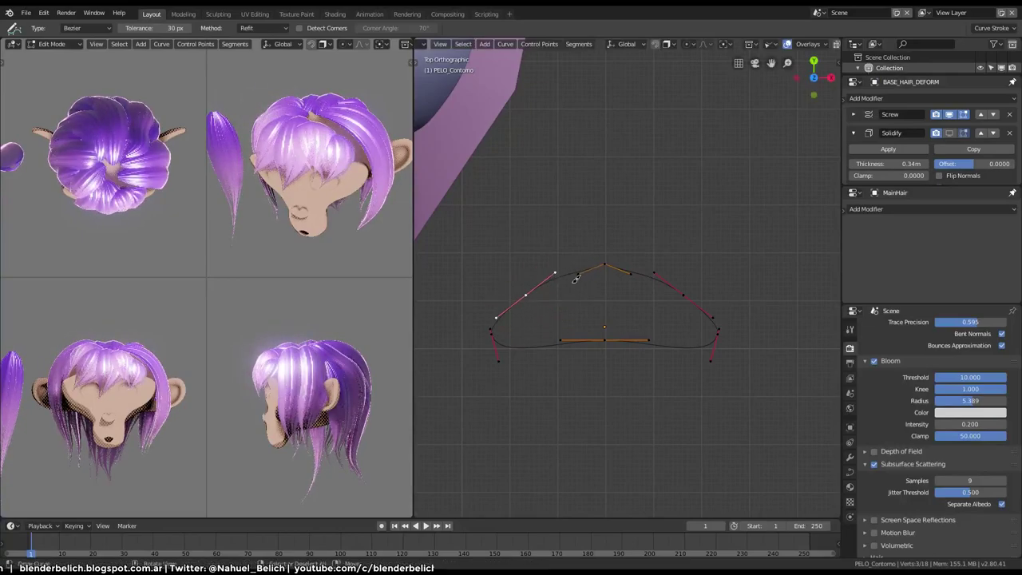
# Step: Move profile points down-left into a flatter, dipped outline, undoing a discarded raise
pyautogui.press('g')
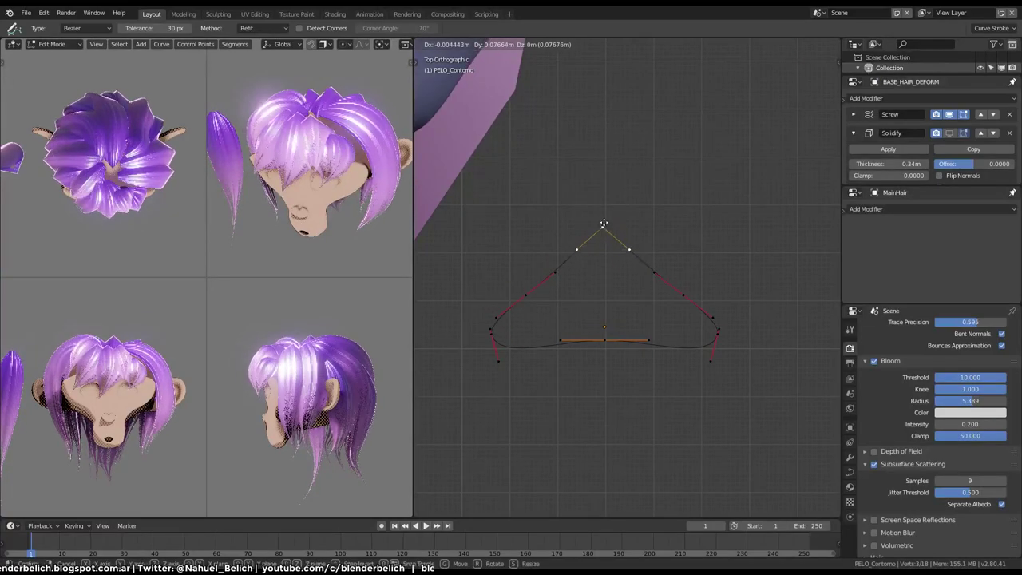
pyautogui.click(604, 233)
pyautogui.scroll(-2, 639, 303)
pyautogui.scroll(-3, 664, 338)
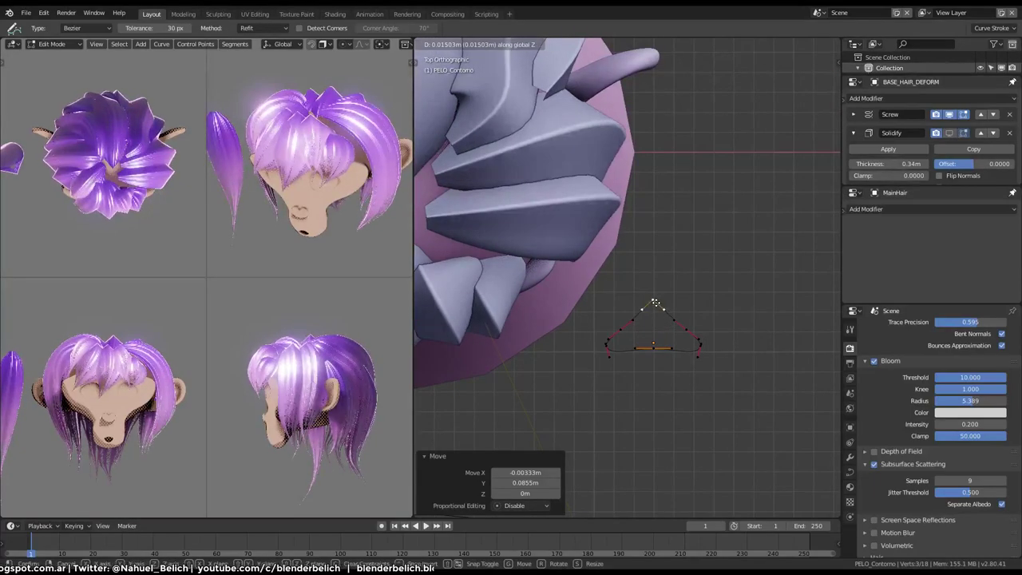
pyautogui.press('Escape')
pyautogui.hotkey('ctrl', 'z')
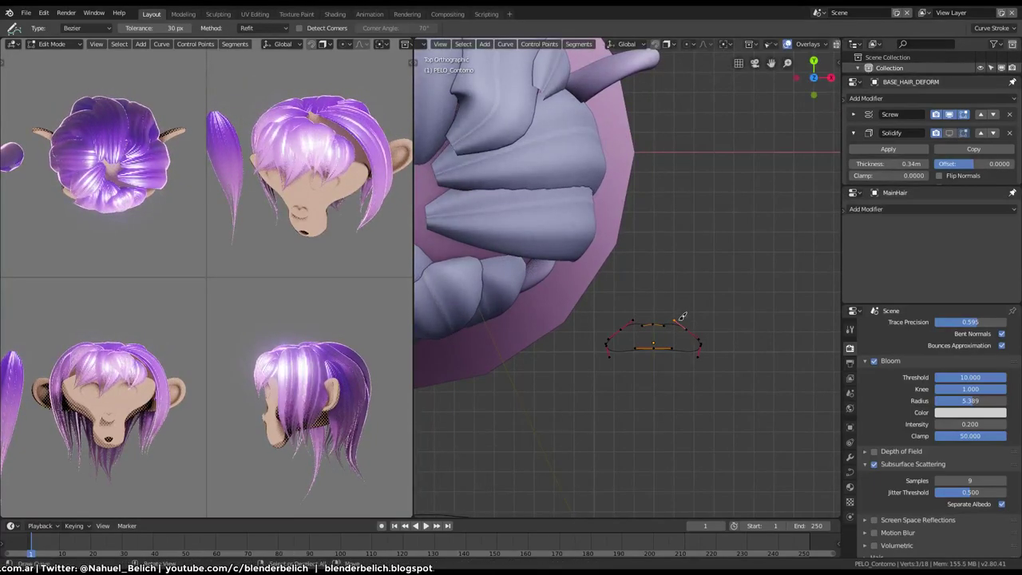
pyautogui.press('g')
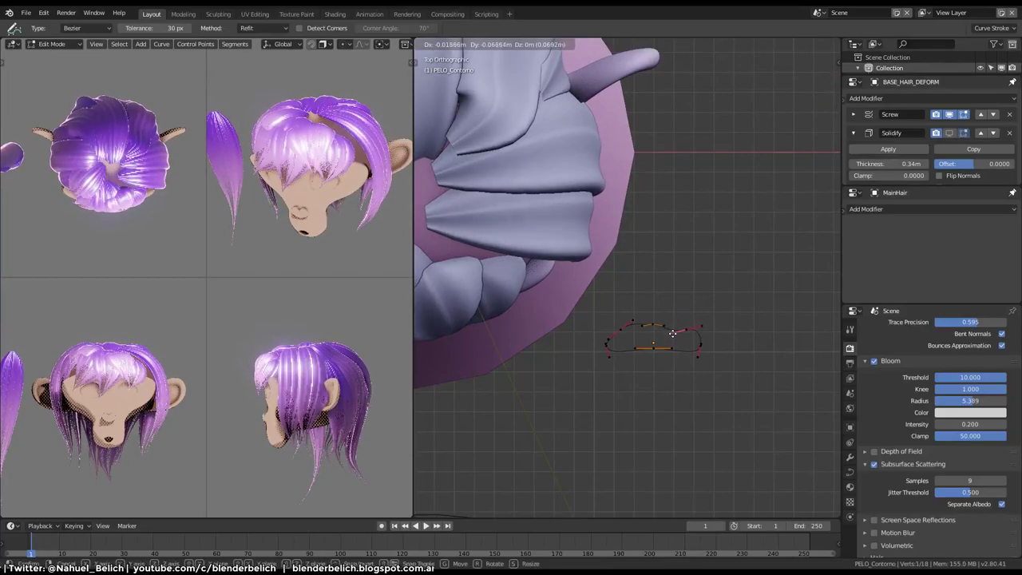
pyautogui.click(672, 334)
pyautogui.press('g')
pyautogui.click(637, 331)
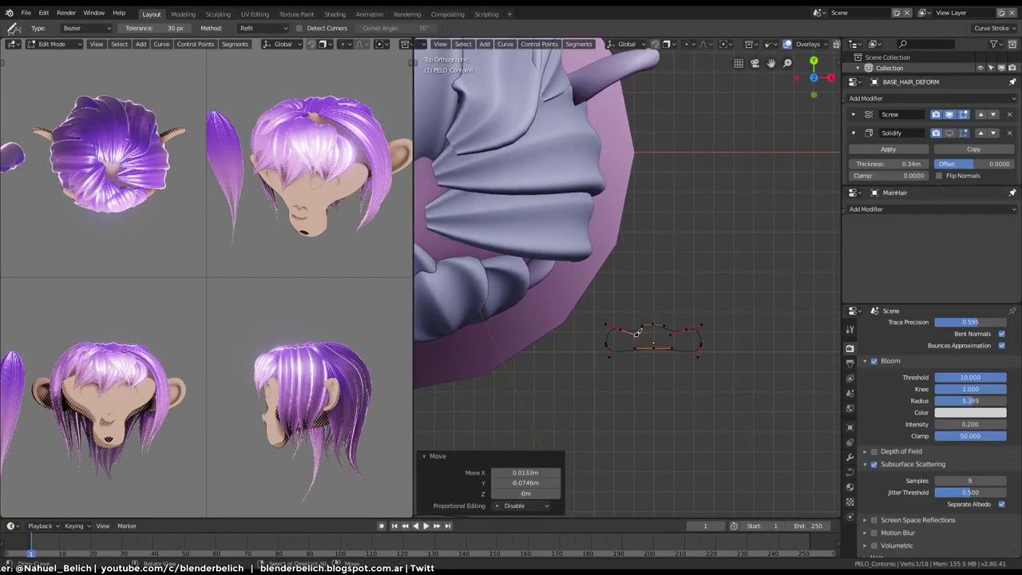
pyautogui.moveTo(663, 252)
pyautogui.mouseDown(button='middle')
pyautogui.moveTo(645, 285)
pyautogui.moveTo(616, 210)
pyautogui.moveTo(685, 237)
pyautogui.mouseUp(button='middle')
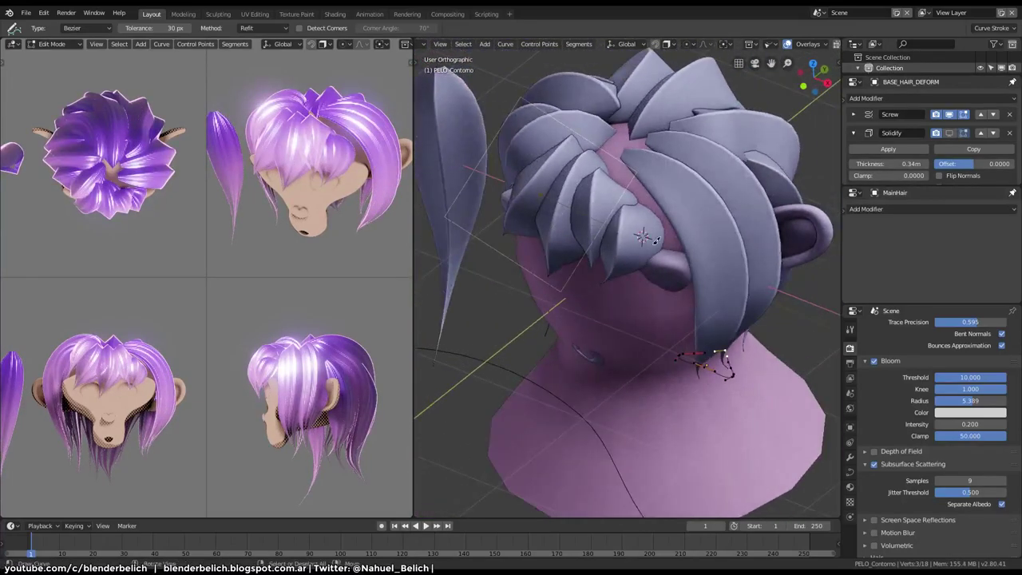
# Step: Draw a new MainHair strand over the back of the head
pyautogui.press('Tab')
pyautogui.press('Tab')
pyautogui.moveTo(734, 230); pyautogui.dragTo(640, 284, button='middle')
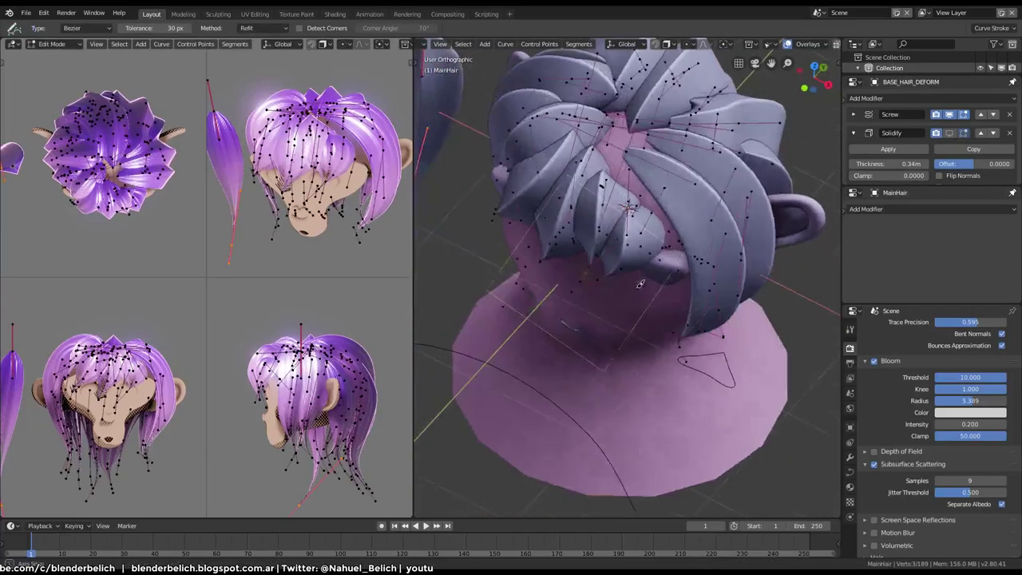
pyautogui.moveTo(679, 322); pyautogui.dragTo(679, 323)
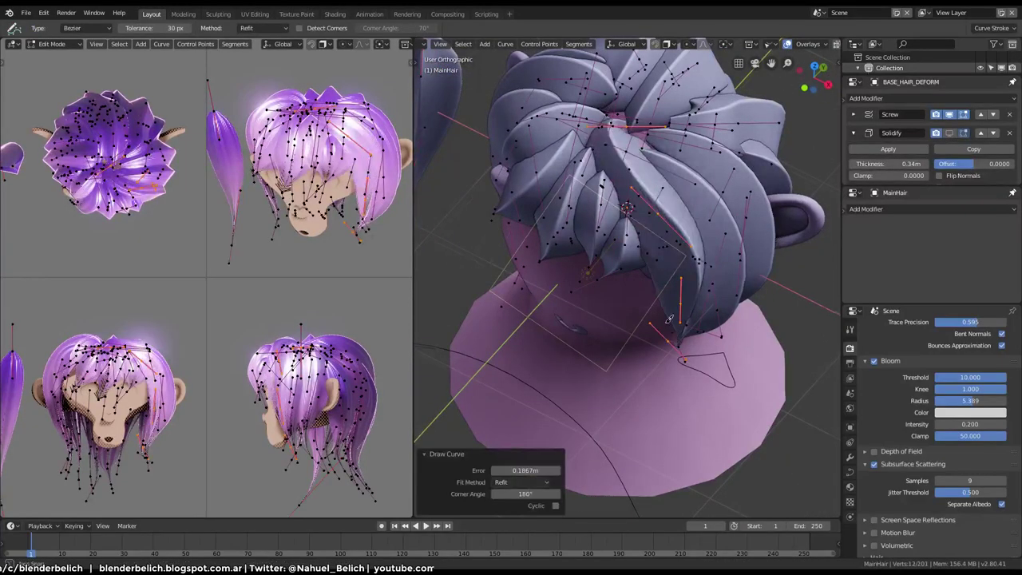
pyautogui.moveTo(678, 324)
pyautogui.mouseDown(button='middle')
pyautogui.moveTo(637, 313)
pyautogui.moveTo(627, 263)
pyautogui.mouseUp(button='middle')
# Step: Rotate the new strand to -101° and move it into place at the nape
pyautogui.press('r')
pyautogui.click(616, 193)
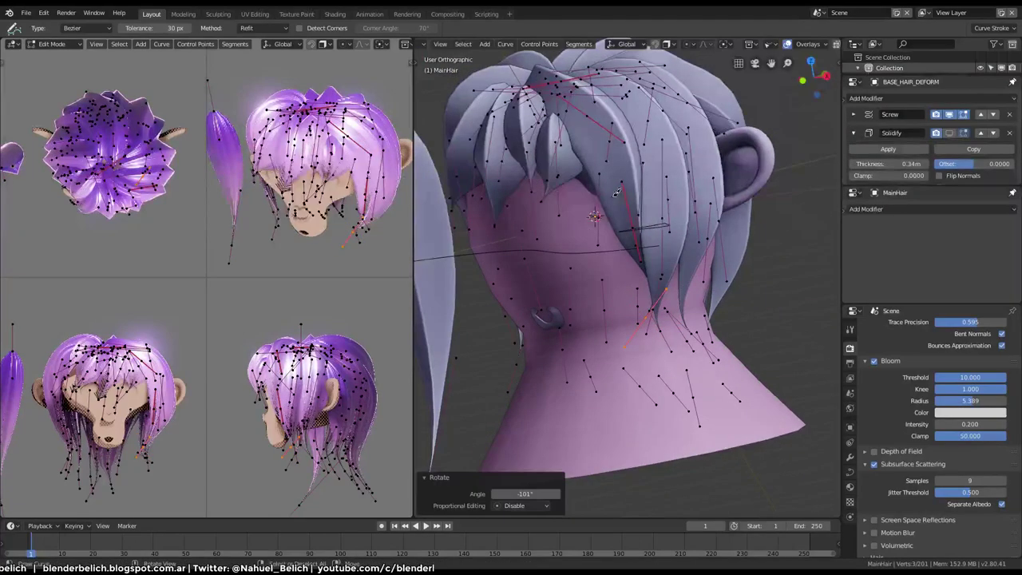
pyautogui.click(586, 233)
pyautogui.press('r')
pyautogui.click(652, 238)
pyautogui.press('r')
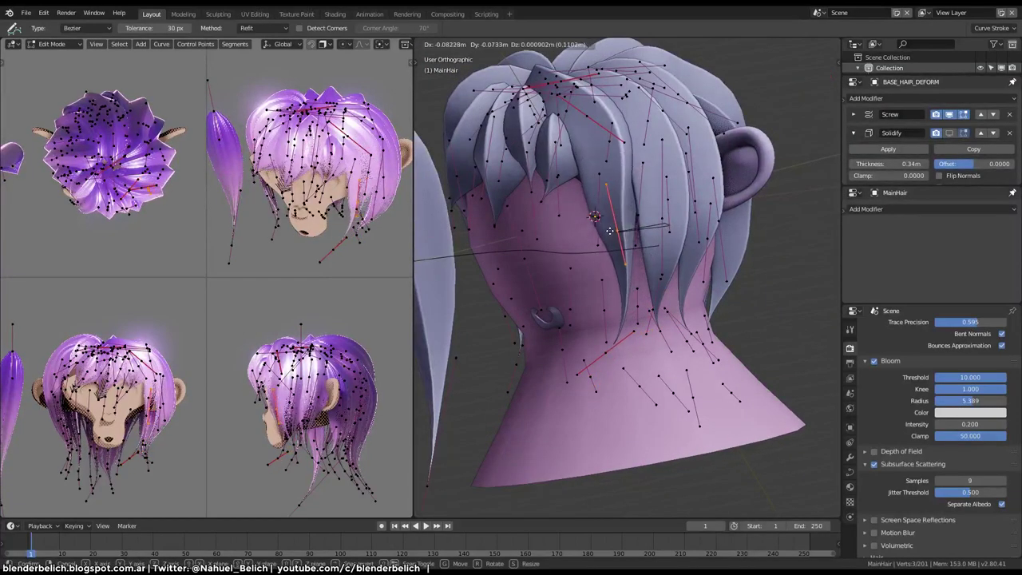
pyautogui.click(656, 233)
pyautogui.press('g')
pyautogui.click(663, 228)
pyautogui.moveTo(663, 227)
pyautogui.mouseDown(button='middle')
pyautogui.moveTo(607, 271)
pyautogui.moveTo(582, 321)
pyautogui.moveTo(628, 389)
pyautogui.moveTo(684, 304)
pyautogui.moveTo(628, 383)
pyautogui.moveTo(691, 323)
pyautogui.mouseUp(button='middle')
pyautogui.press('Tab')
pyautogui.press('Tab')
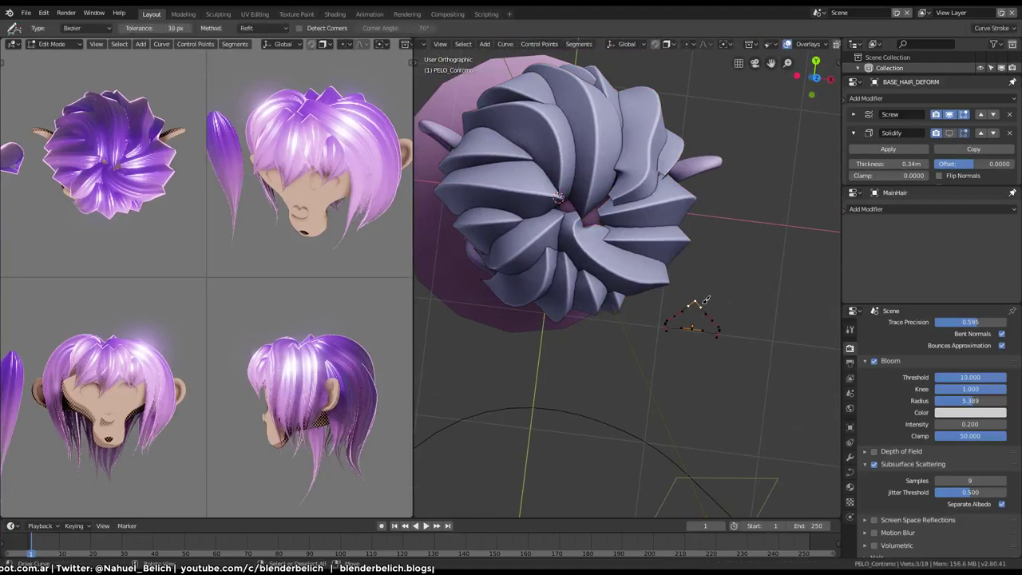
# Step: Move a PELO_Contorno point -0.103 m along Y, then switch to the Shader Editor
pyautogui.press('g')
pyautogui.press('y')
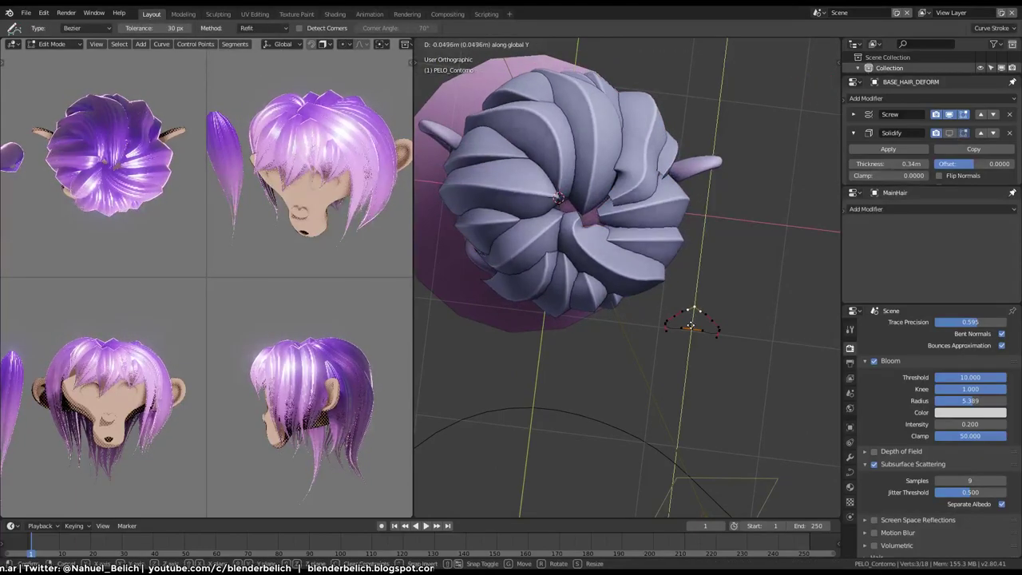
pyautogui.click(680, 381)
pyautogui.moveTo(679, 381)
pyautogui.mouseDown(button='middle')
pyautogui.moveTo(522, 256)
pyautogui.moveTo(615, 158)
pyautogui.moveTo(589, 317)
pyautogui.moveTo(640, 312)
pyautogui.mouseUp(button='middle')
pyautogui.press('Tab')
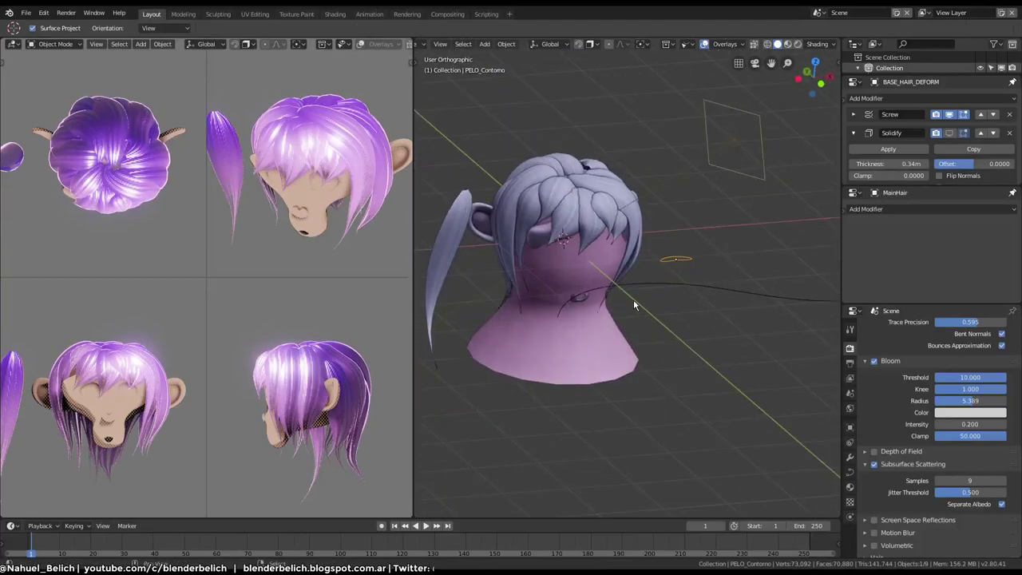
pyautogui.hotkey('shift', 'F3')
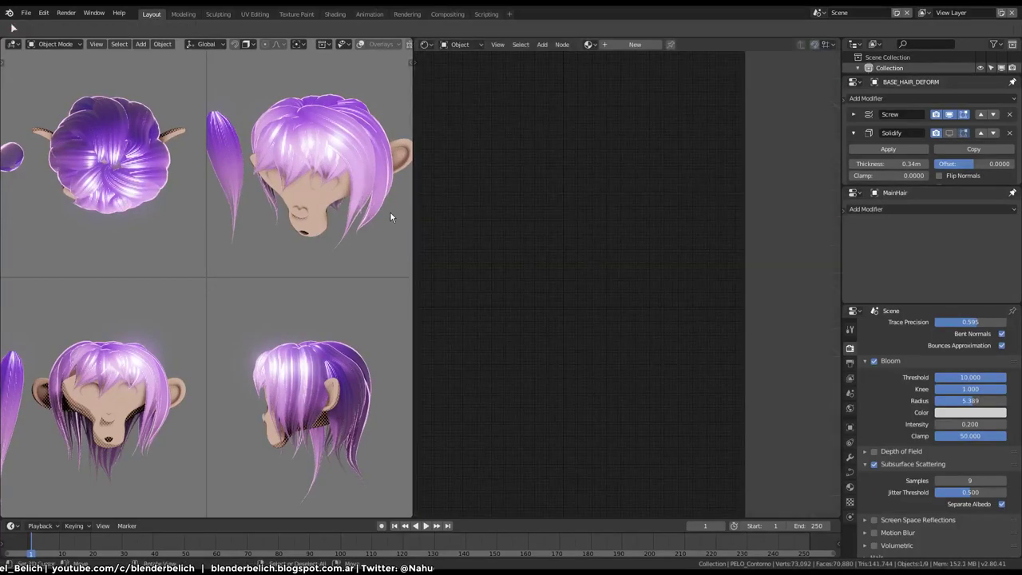
# Step: Add a Hue Saturation Value node after the hair ColorRamp with saturation 1.052
pyautogui.click(381, 201)
pyautogui.scroll(2, 628, 275)
pyautogui.scroll(3, 627, 264)
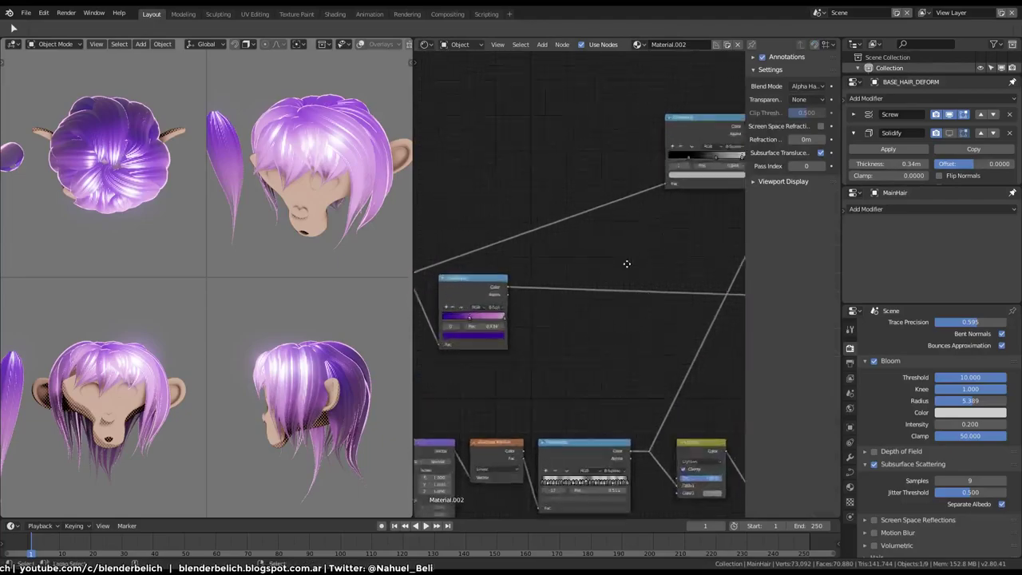
pyautogui.scroll(2, 627, 263)
pyautogui.hotkey('shift', 'a')
pyautogui.click(613, 368)
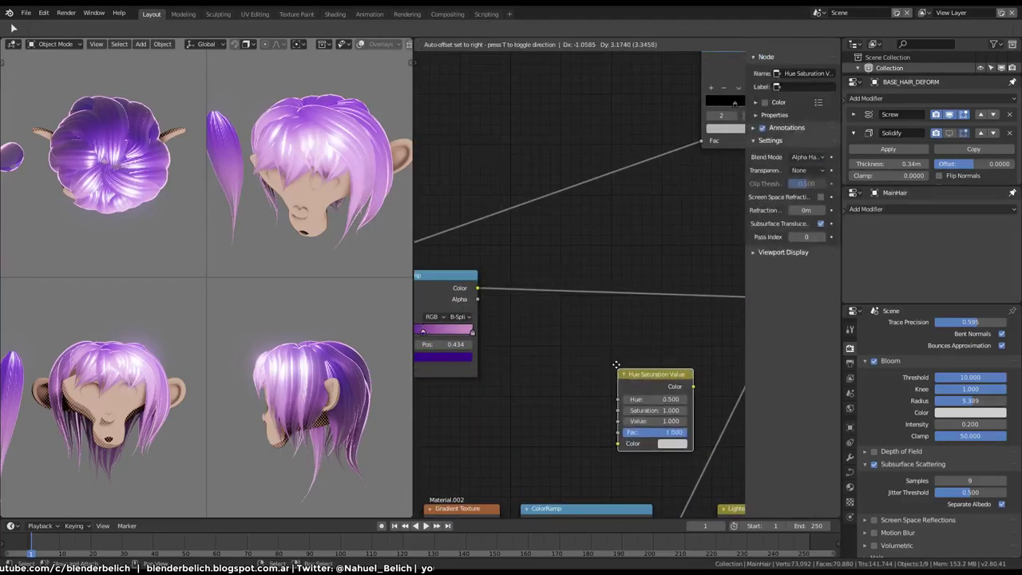
pyautogui.click(673, 299)
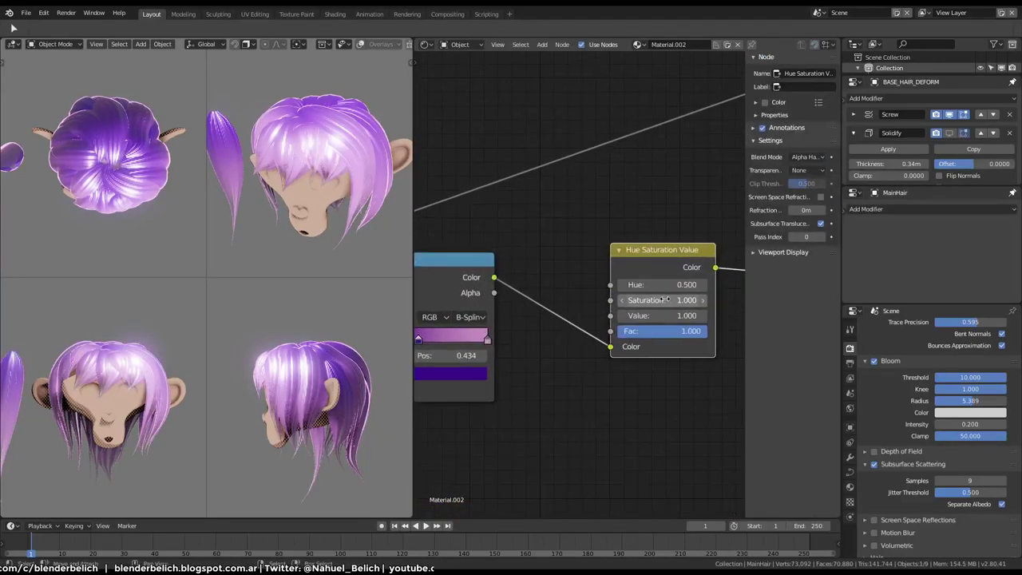
pyautogui.moveTo(664, 300)
pyautogui.mouseDown()
pyautogui.moveTo(920, 270)
pyautogui.moveTo(759, 291)
pyautogui.mouseUp()
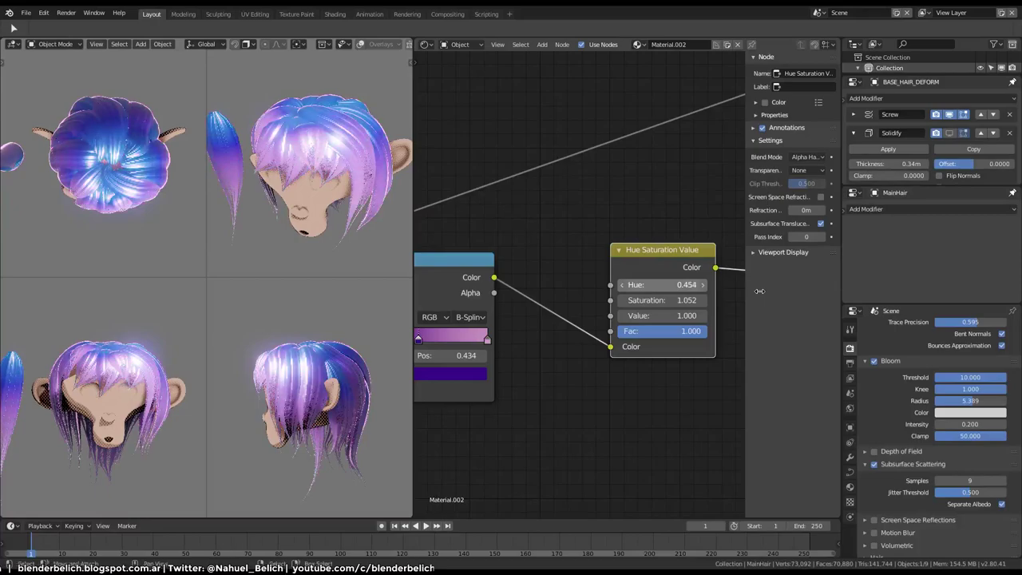
# Step: Move the ColorRamp's middle stop to 0.429 and review the material node tree
pyautogui.moveTo(410, 348); pyautogui.dragTo(524, 352, button='middle')
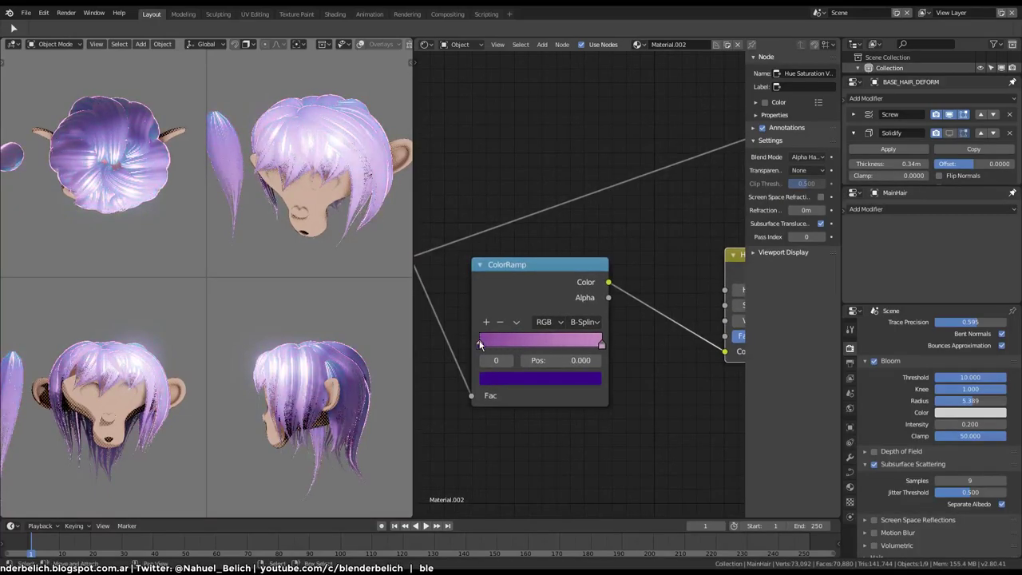
pyautogui.moveTo(534, 345); pyautogui.dragTo(531, 344)
pyautogui.scroll(-2, 583, 318)
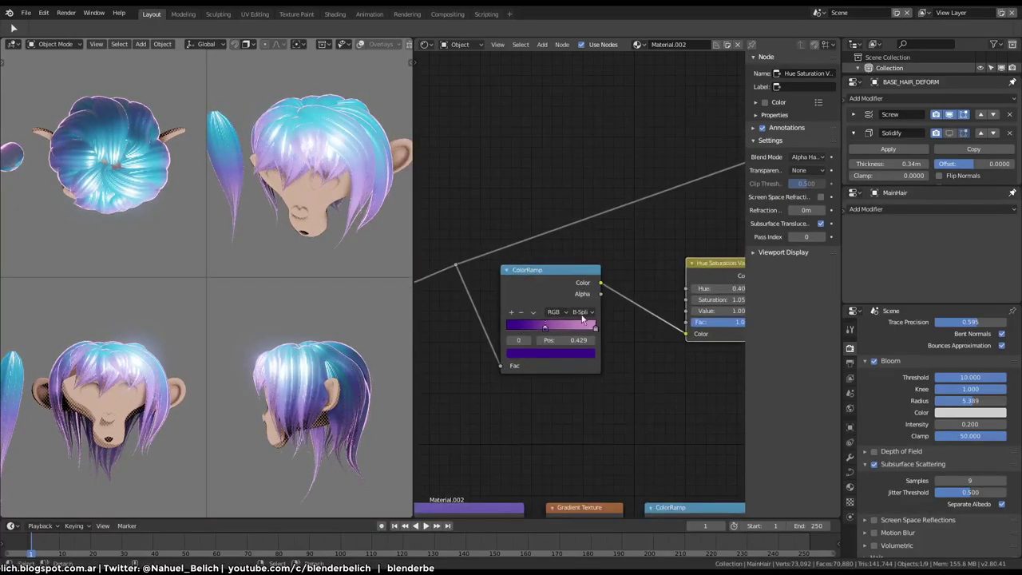
pyautogui.moveTo(316, 195); pyautogui.dragTo(363, 170, button='middle')
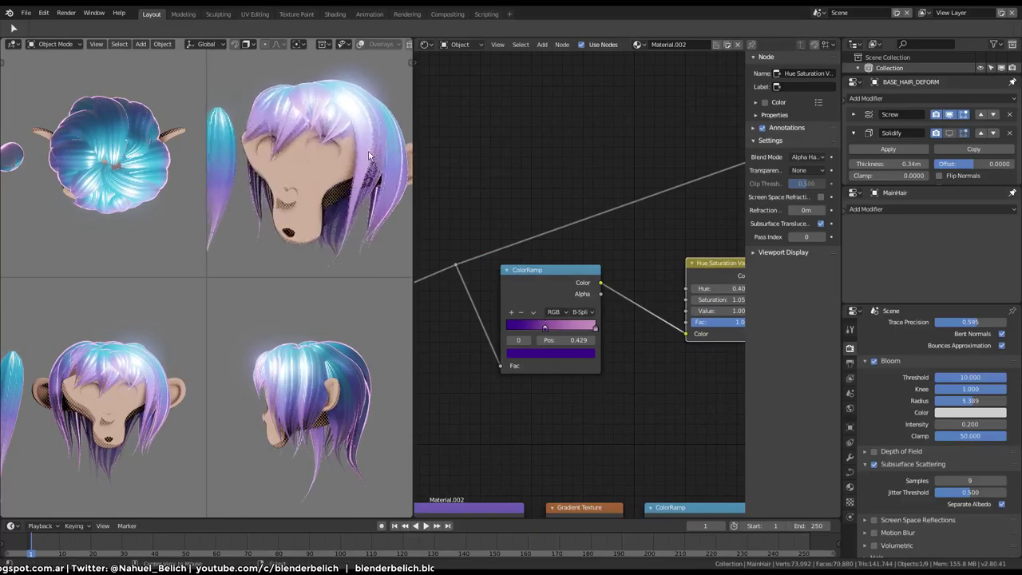
pyautogui.moveTo(655, 321); pyautogui.dragTo(589, 322, button='middle')
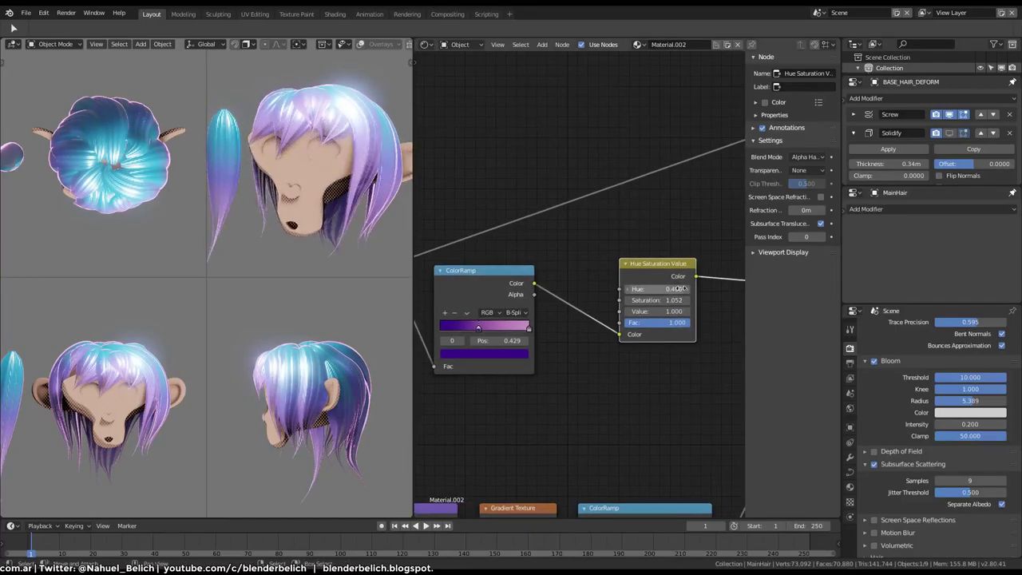
pyautogui.keyDown('ctrl'); pyautogui.moveTo(655, 279); pyautogui.dragTo(634, 242, button='middle'); pyautogui.keyUp('ctrl')
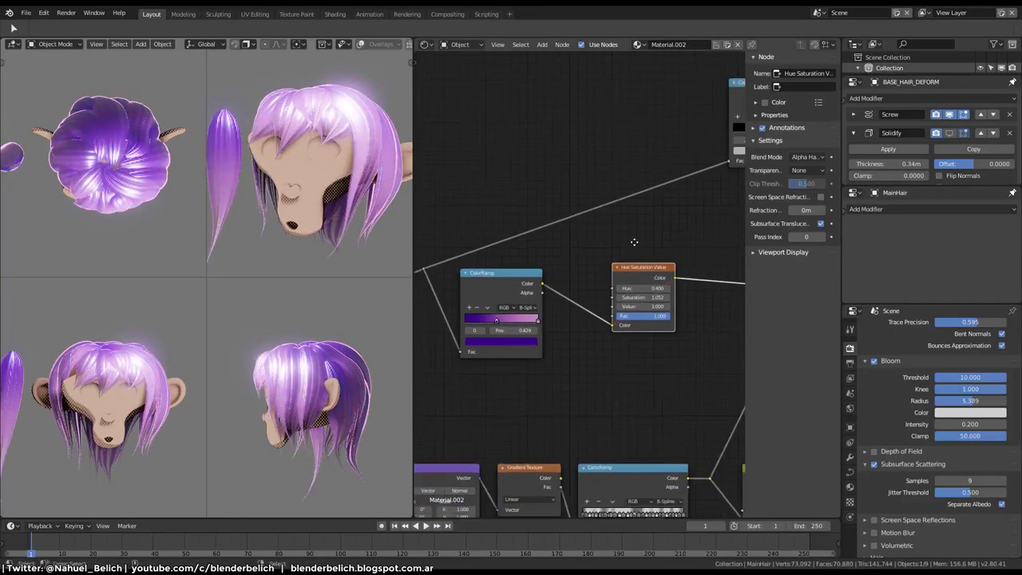
pyautogui.hotkey('shift', 'F4')
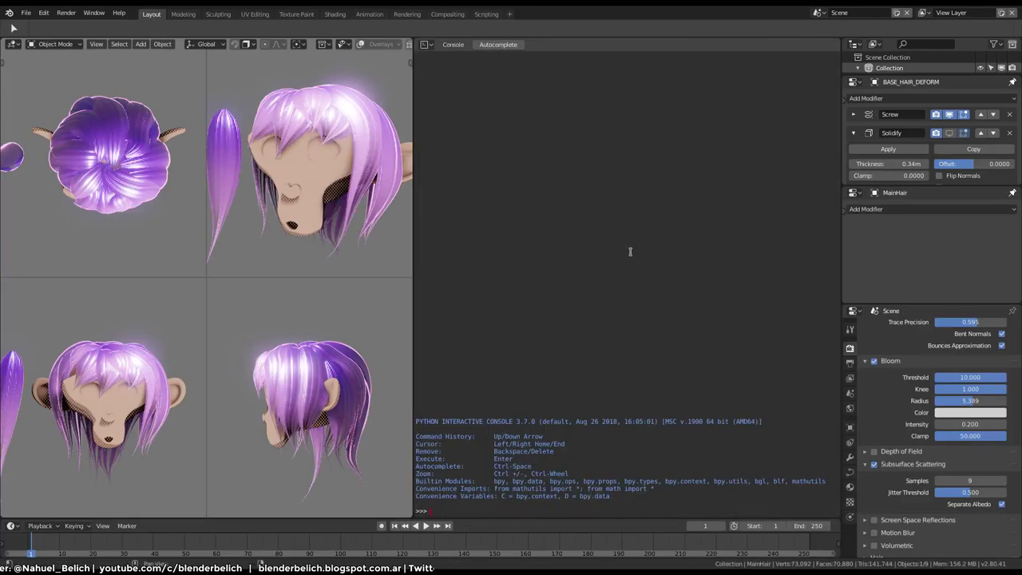
# Step: Restore the 3D Viewport and hide the BASE_HAIR_DEFORM body
pyautogui.hotkey('shift', 'F3')
pyautogui.hotkey('shift', 'F6')
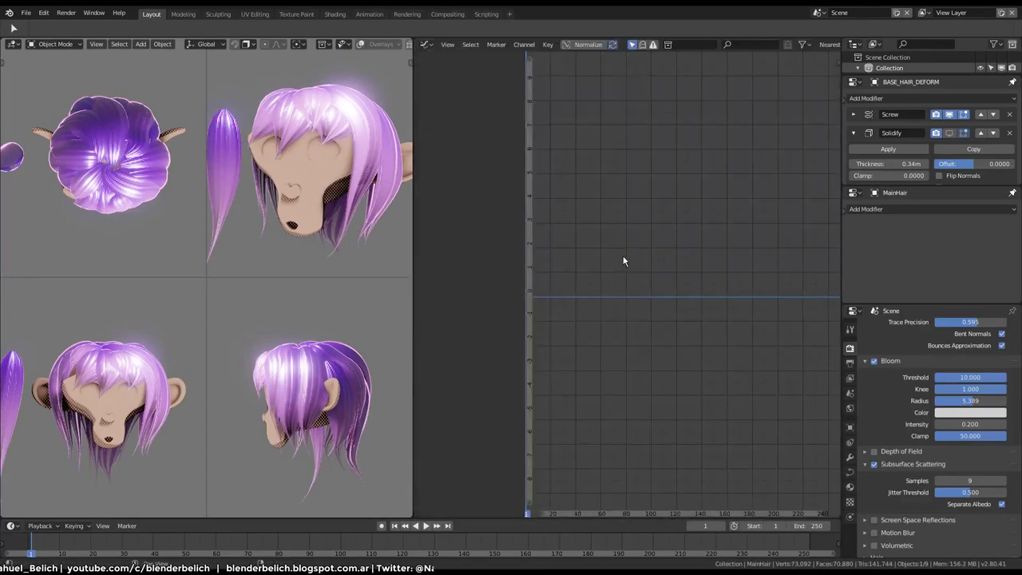
pyautogui.hotkey('shift', 'F5')
pyautogui.moveTo(631, 257); pyautogui.dragTo(670, 399, button='middle')
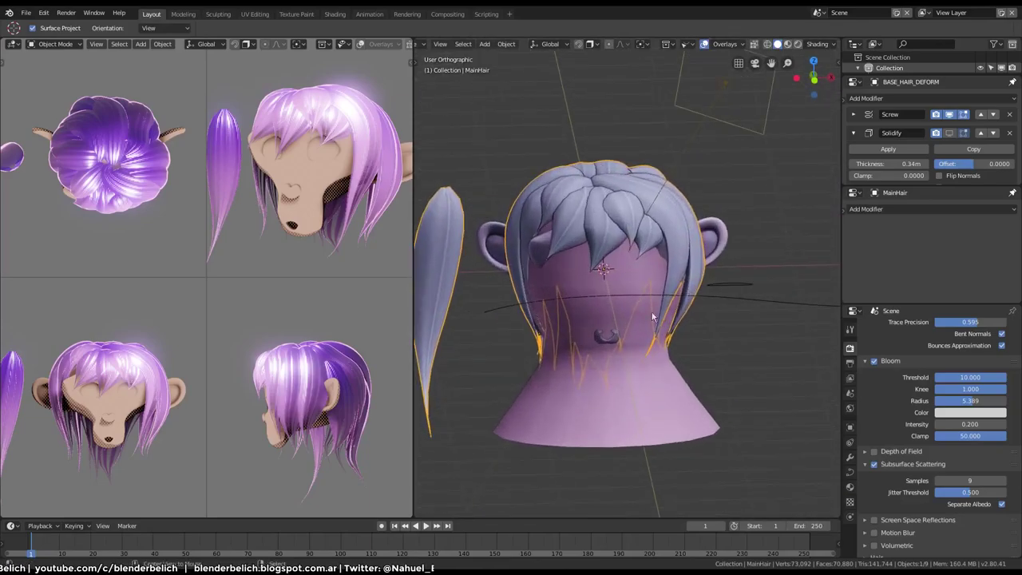
pyautogui.click(679, 442)
pyautogui.press('h')
# Step: Turn off viewport overlays and apply a glossy MatCap in solid shading
pyautogui.moveTo(675, 360)
pyautogui.mouseDown(button='middle')
pyautogui.moveTo(639, 269)
pyautogui.moveTo(649, 253)
pyautogui.moveTo(668, 268)
pyautogui.moveTo(697, 233)
pyautogui.mouseUp(button='middle')
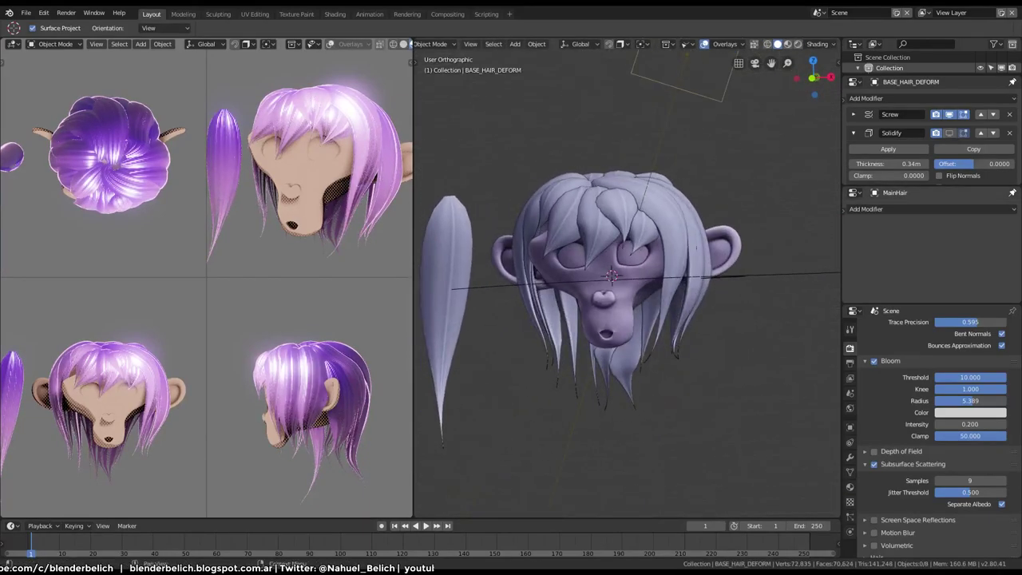
pyautogui.moveTo(643, 289)
pyautogui.mouseDown(button='middle')
pyautogui.moveTo(624, 323)
pyautogui.moveTo(689, 332)
pyautogui.mouseUp(button='middle')
pyautogui.click(686, 240)
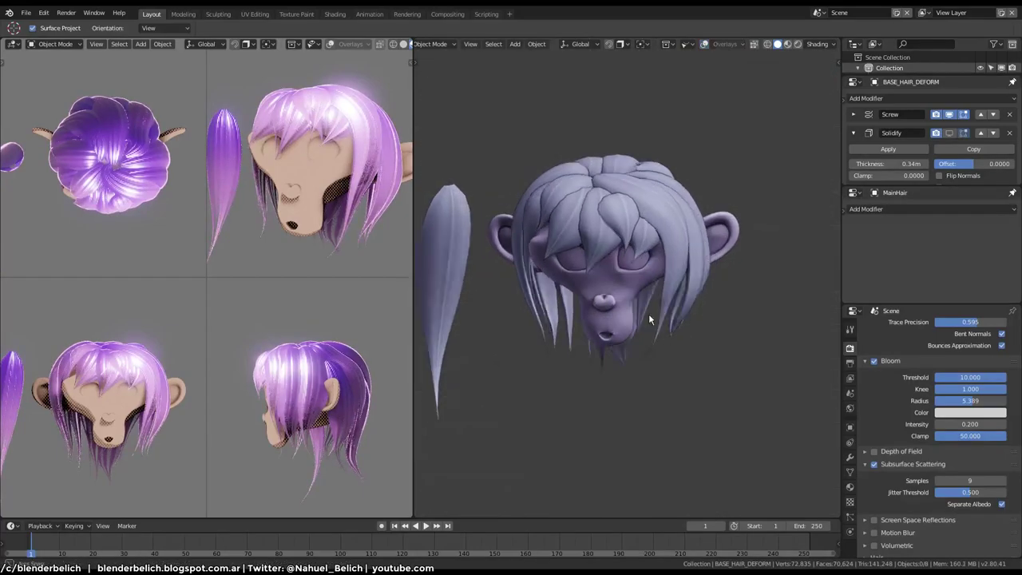
pyautogui.moveTo(686, 241)
pyautogui.mouseDown(button='middle')
pyautogui.moveTo(700, 293)
pyautogui.moveTo(812, 130)
pyautogui.mouseUp(button='middle')
pyautogui.click(827, 45)
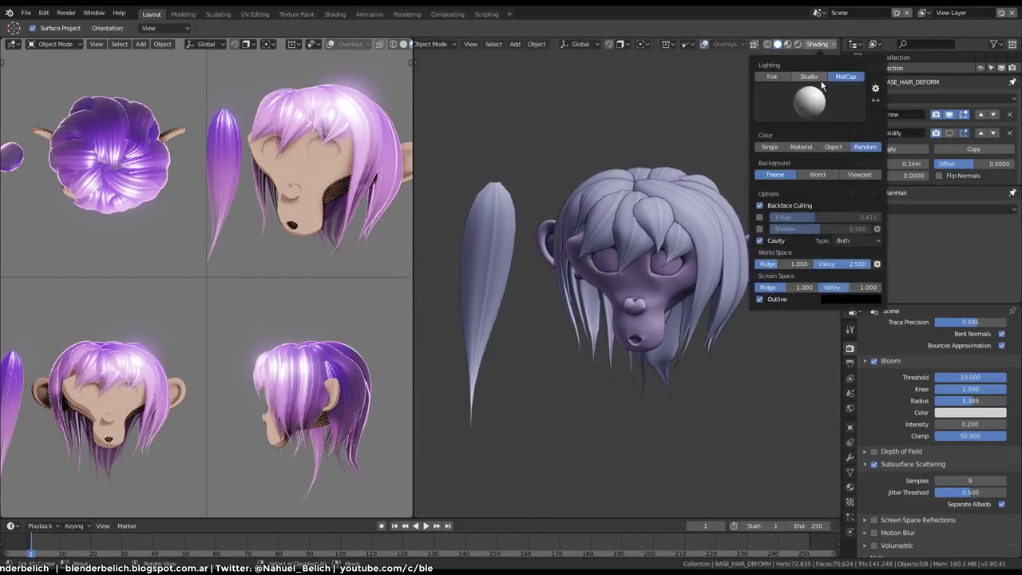
pyautogui.click(808, 76)
pyautogui.click(838, 76)
pyautogui.click(811, 99)
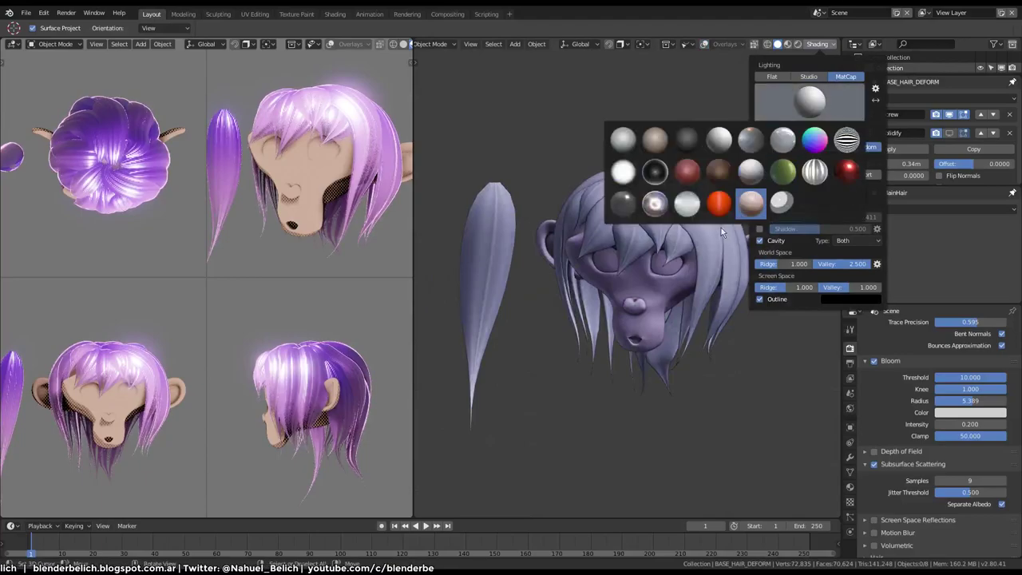
pyautogui.click(655, 202)
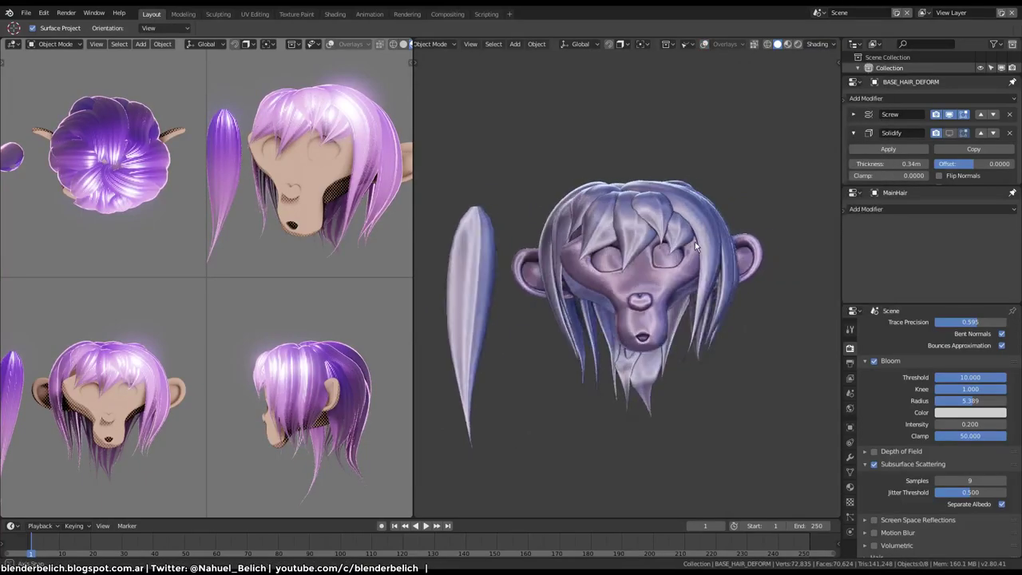